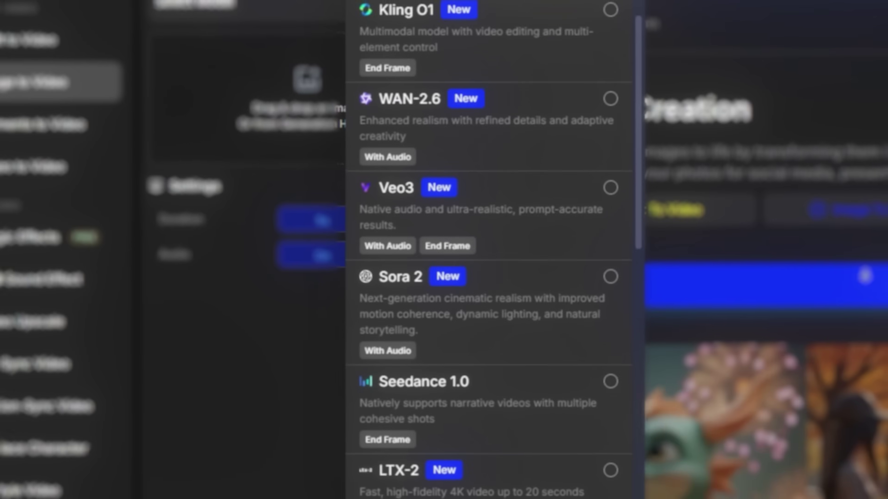
# Save the Nano Banana Pro prompting-tips article to Downloads as the PDF 'Nano Banana Pro image generation'
pyautogui.scroll(-3, 344, 350)
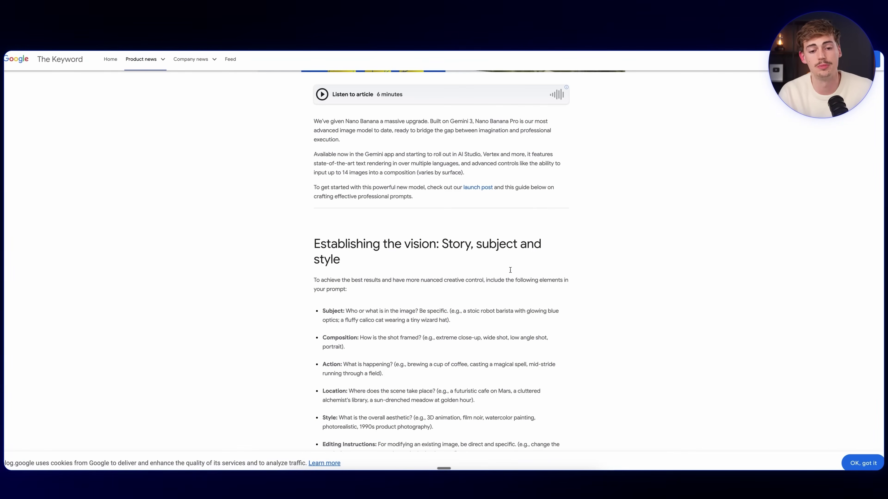
pyautogui.scroll(9, 709, 93)
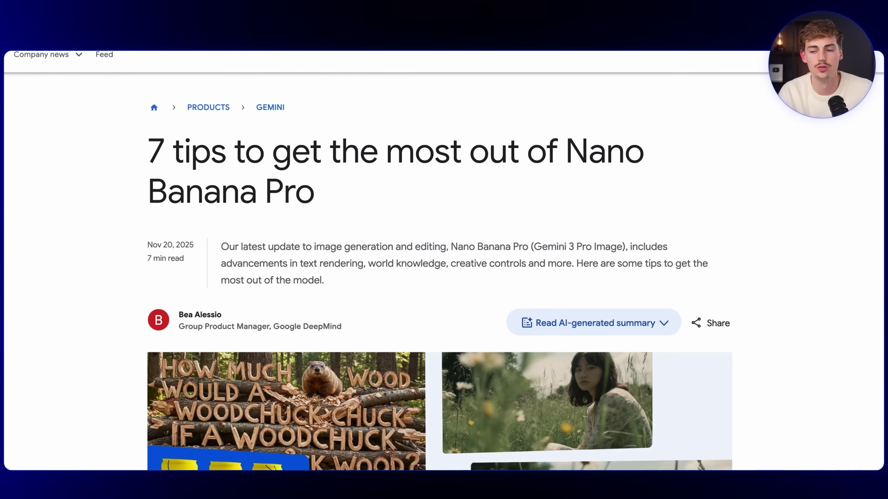
pyautogui.scroll(-10, 845, 265)
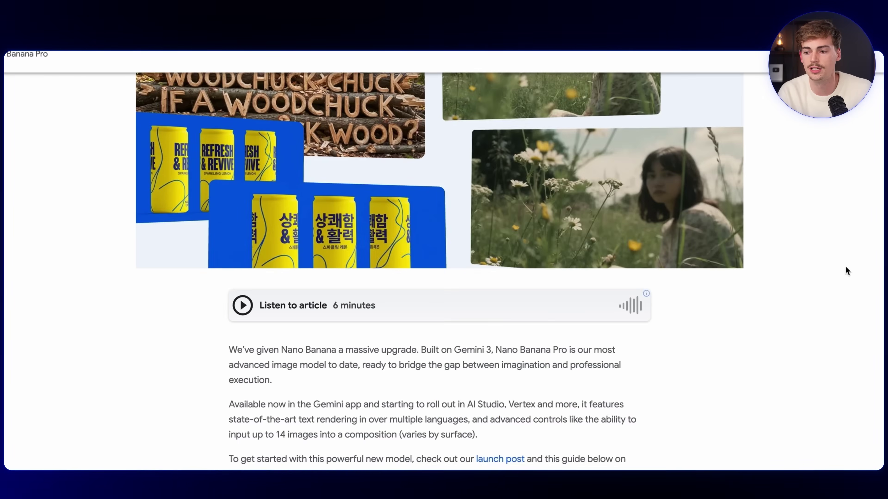
pyautogui.hotkey('ctrl', 'p')
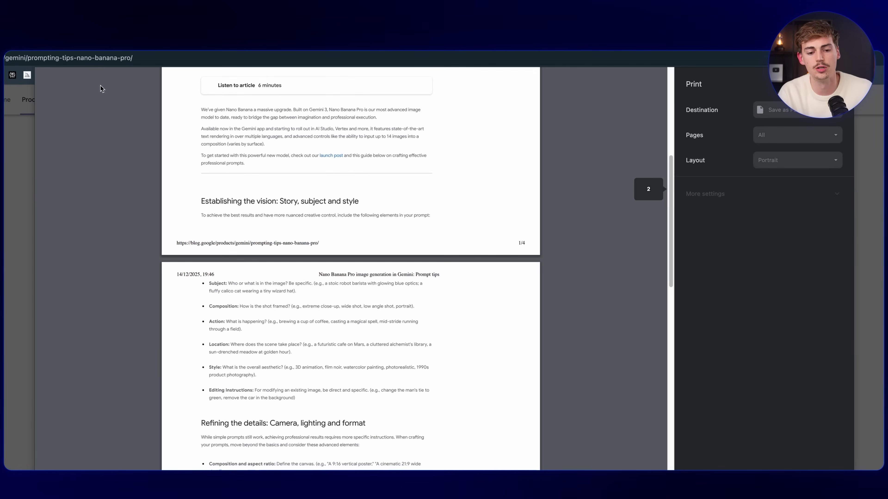
pyautogui.press('Return')
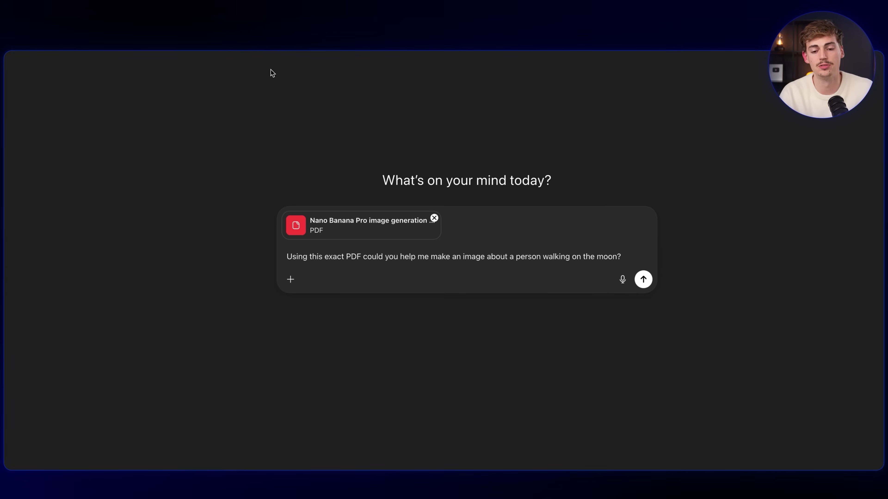
# Request a moon-walk astronaut prompt, have ChatGPT merge it into one prompt, and copy it
pyautogui.press('Return')
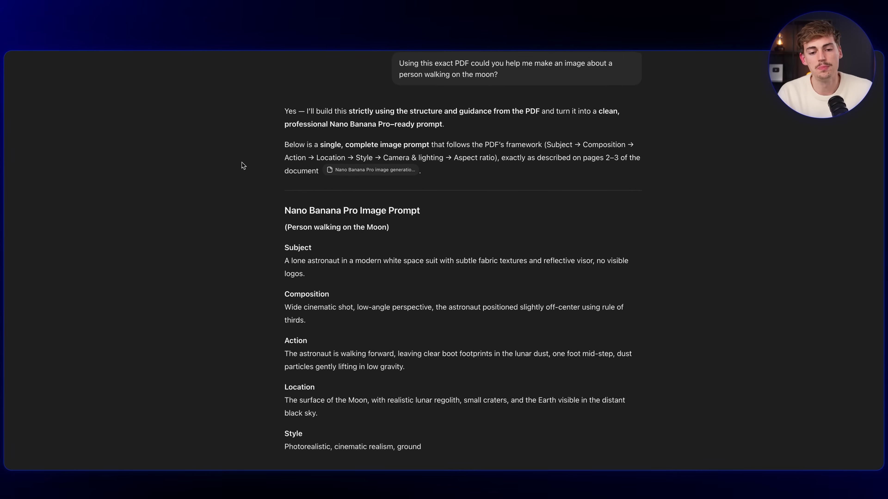
pyautogui.scroll(-2, 265, 172)
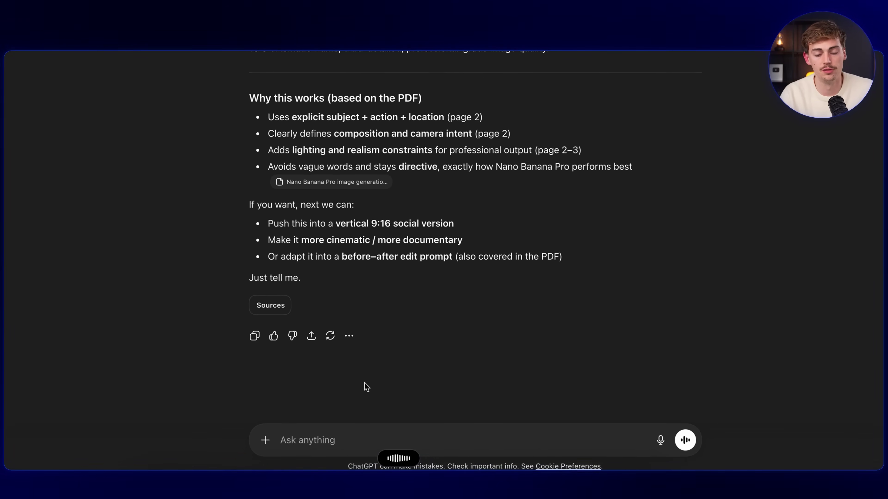
pyautogui.write('All of this into one prompt')
pyautogui.press('Return')
pyautogui.tripleClick(357, 190)
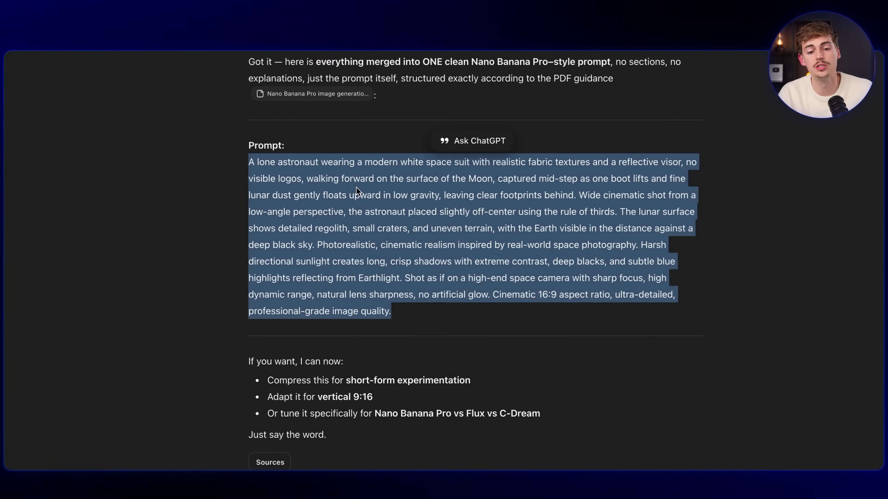
pyautogui.rightClick(364, 254)
pyautogui.click(377, 279)
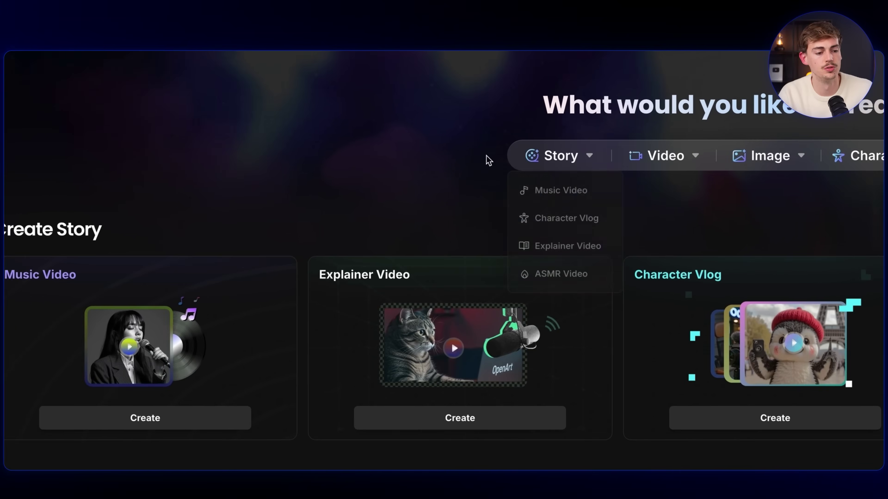
# On the Create Image page, choose the Nano Banana Pro model and paste the moon-astronaut prompt
pyautogui.click(28, 238)
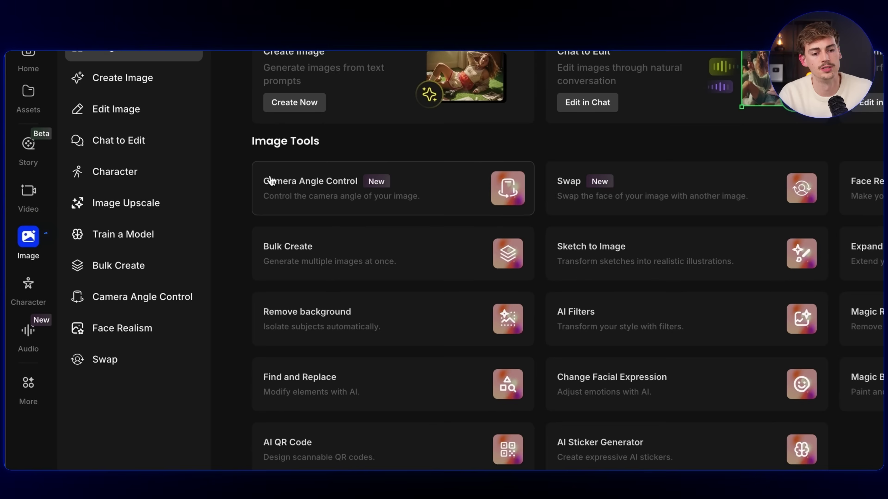
pyautogui.click(297, 169)
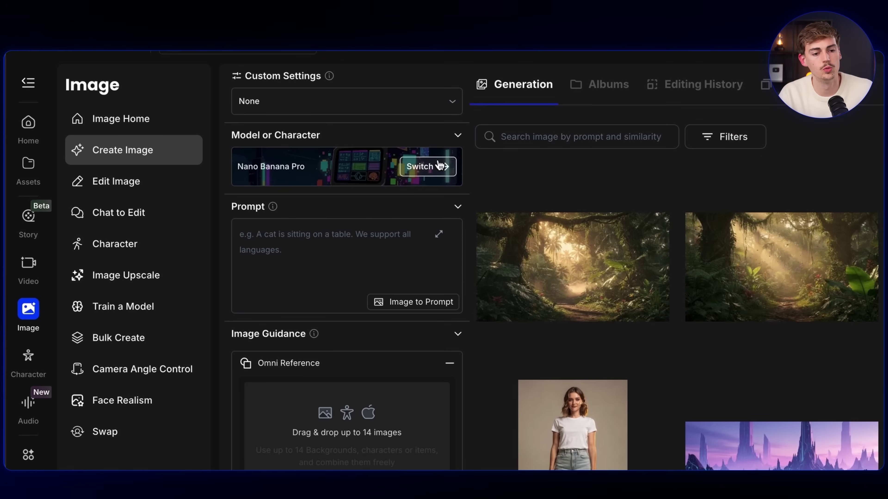
pyautogui.click(439, 166)
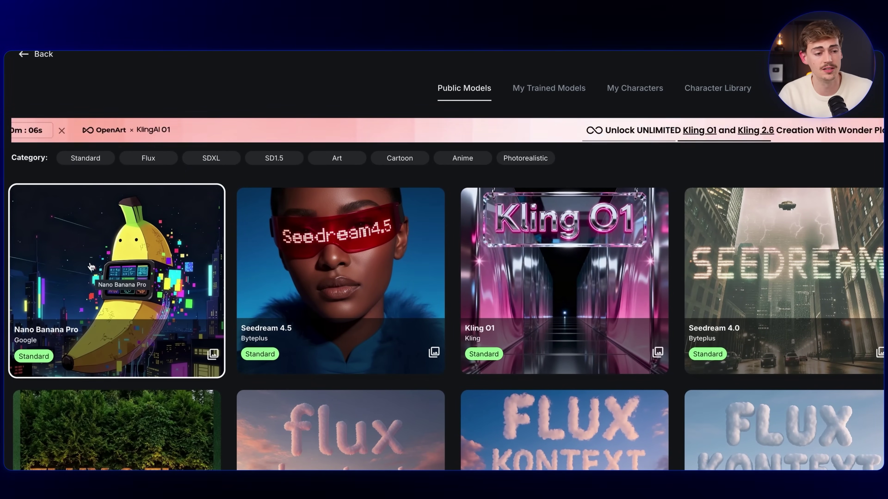
pyautogui.click(96, 275)
pyautogui.click(268, 234)
pyautogui.hotkey('ctrl', 'v')
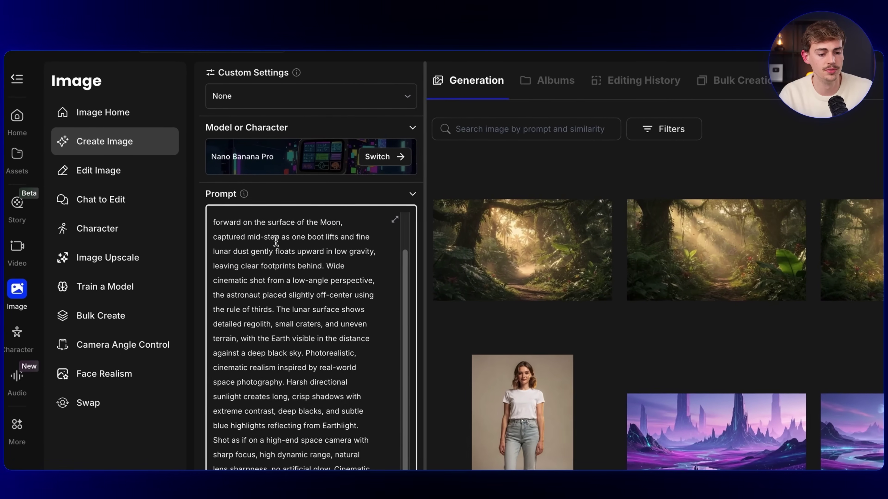
# Set the image size to Widescreen (16:9) and the resolution to 4K
pyautogui.scroll(-6, 311, 349)
pyautogui.scroll(-3, 314, 427)
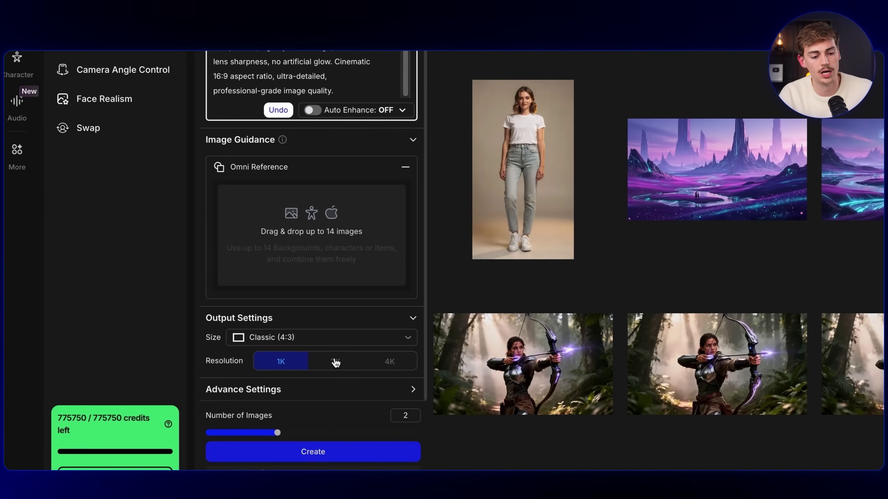
pyautogui.click(338, 310)
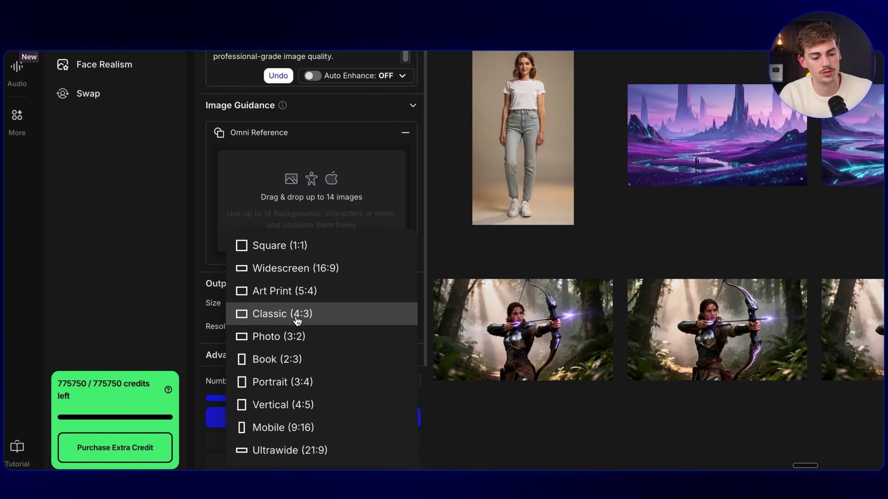
pyautogui.click(311, 269)
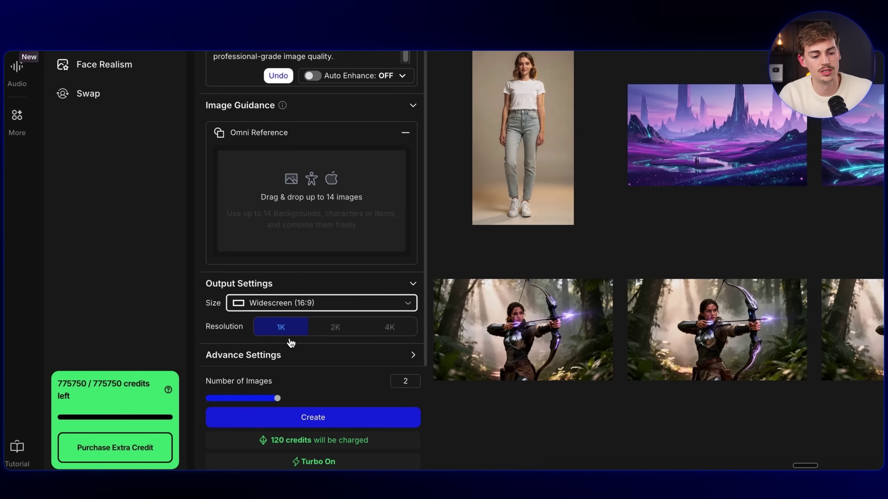
pyautogui.click(378, 331)
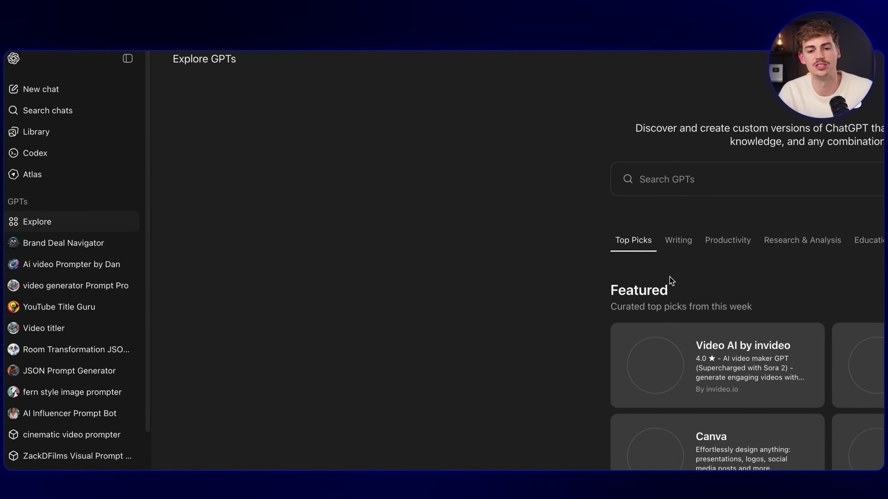
pyautogui.click(716, 186)
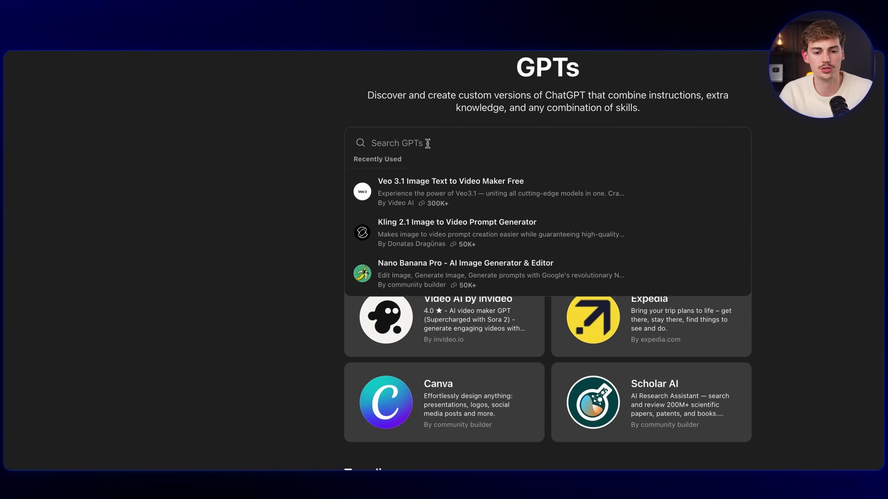
pyautogui.write('nano banana pro')
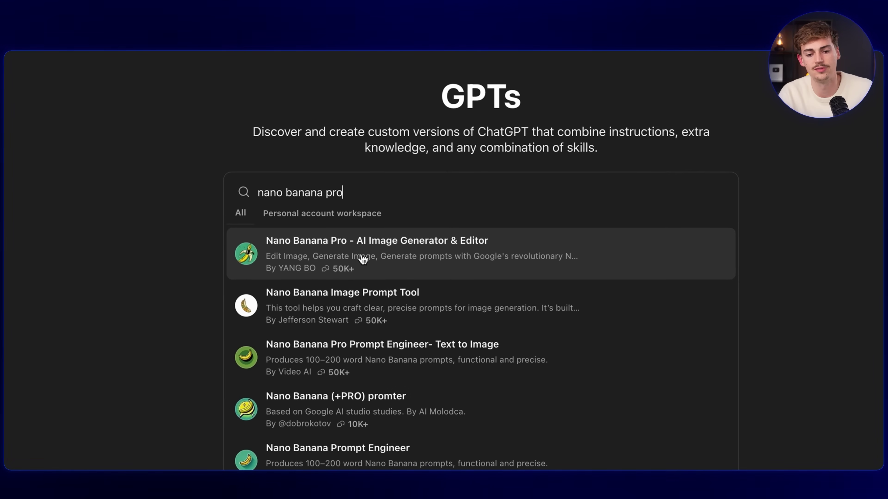
pyautogui.click(402, 256)
pyautogui.scroll(-2, 371, 454)
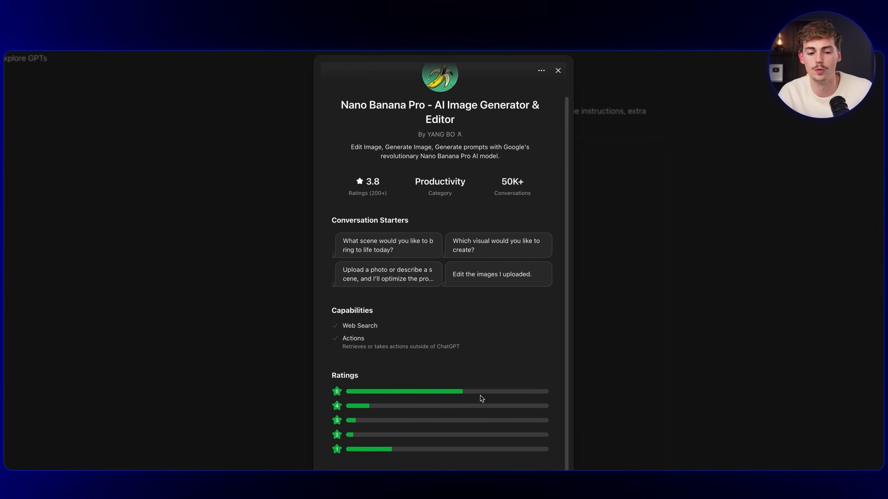
pyautogui.scroll(-1, 447, 381)
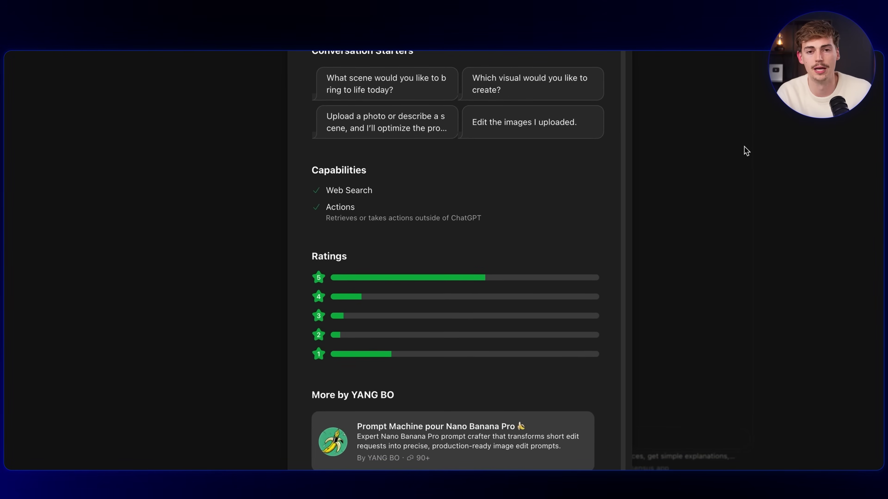
pyautogui.press('Escape')
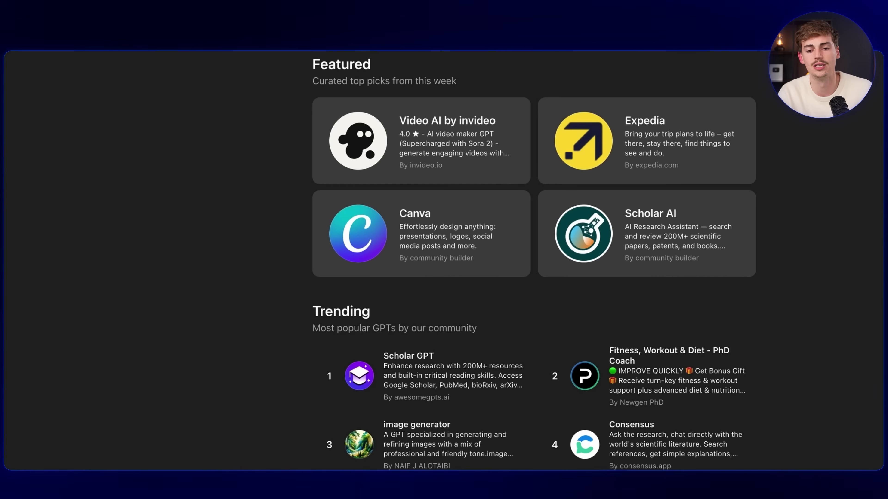
pyautogui.write('ved 3.1')
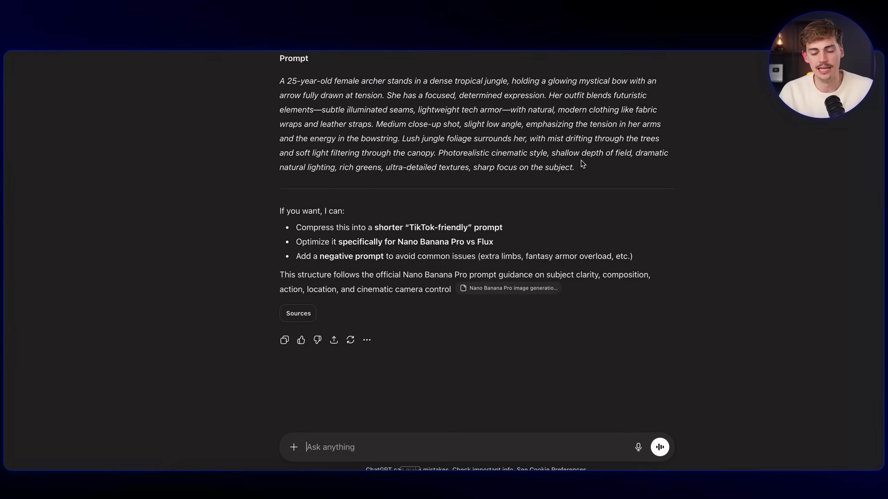
# Paste the archer-in-the-jungle prompt, start generating, and choose the Seedream 4.5 model
pyautogui.moveTo(578, 166); pyautogui.dragTo(256, 183)
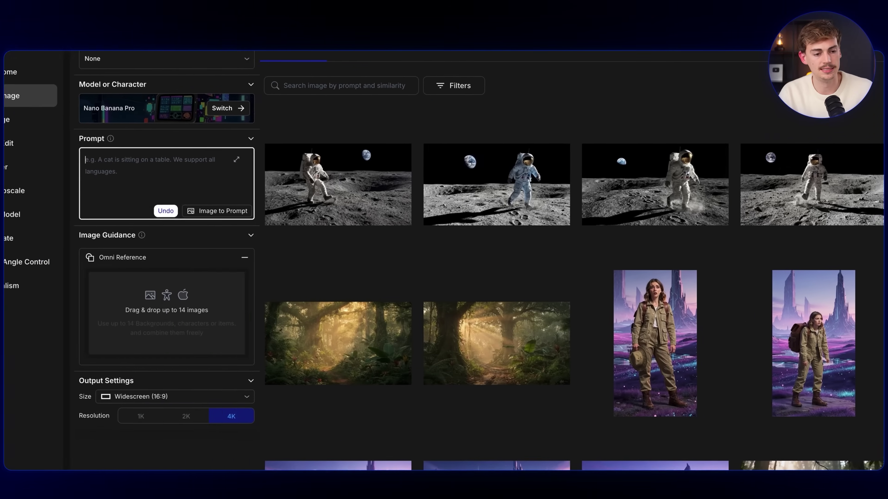
pyautogui.hotkey('ctrl', 'v')
pyautogui.scroll(-1, 203, 329)
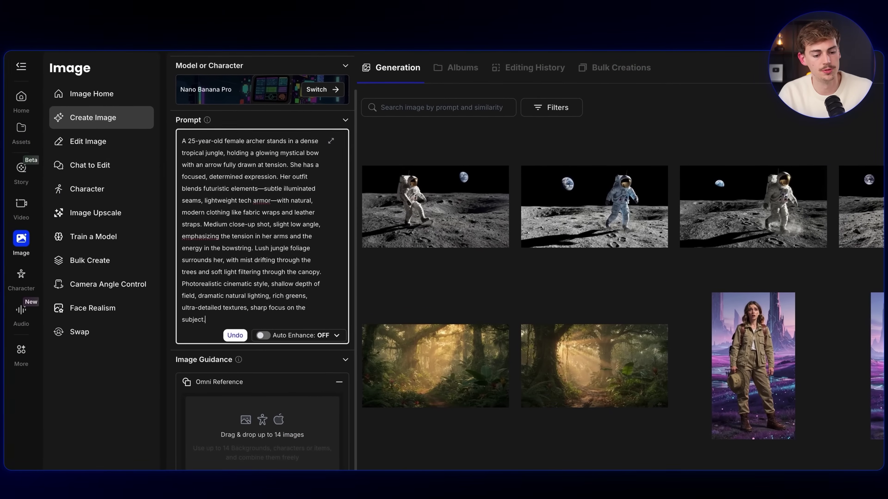
pyautogui.hotkey('ctrl', 'Return')
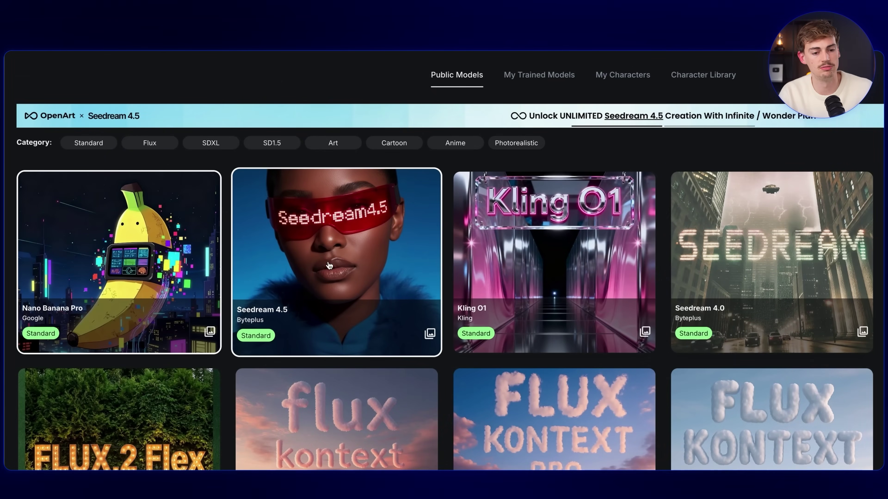
pyautogui.click(329, 265)
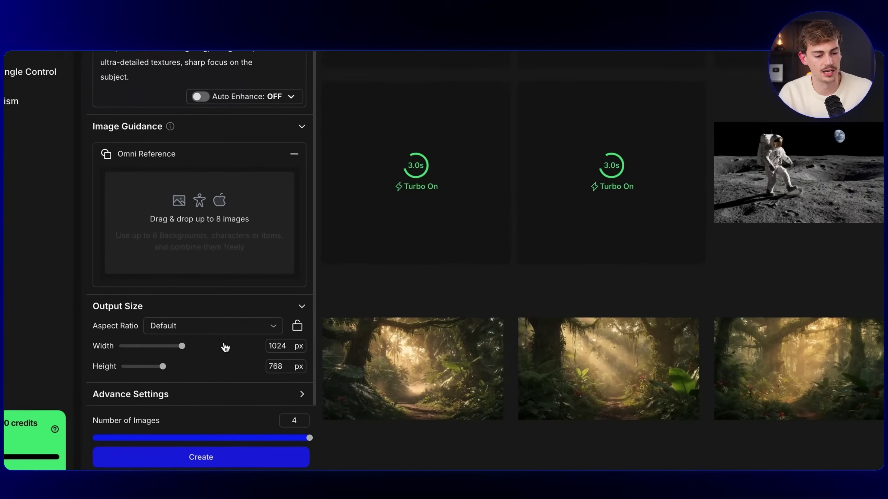
# Start another four-image archer generation
pyautogui.click(314, 296)
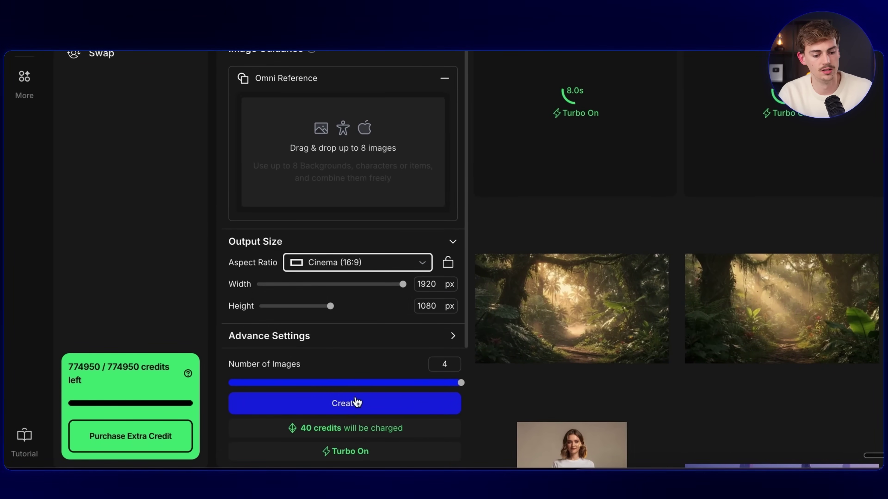
pyautogui.click(357, 402)
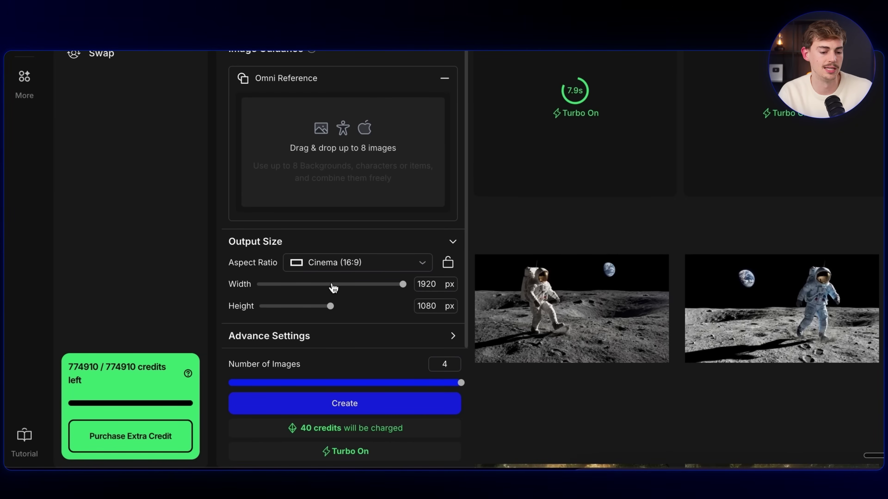
pyautogui.click(343, 342)
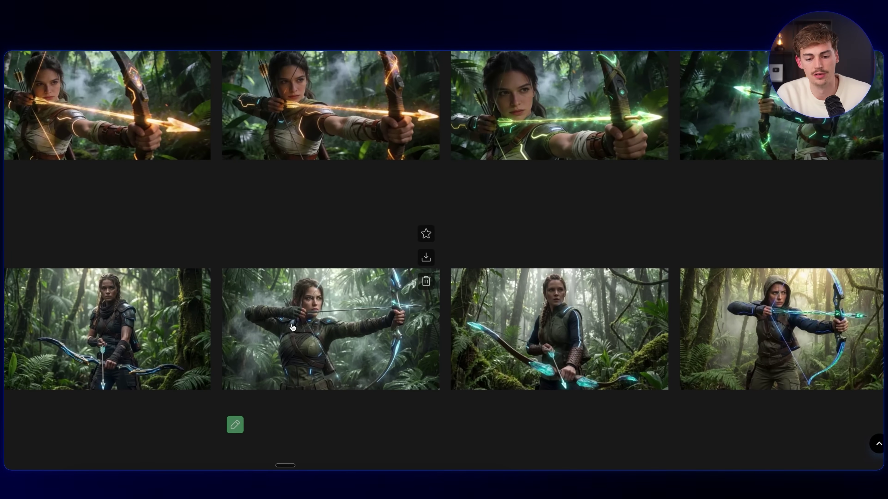
# Compare the Nano Banana Pro and Seedream 4.5 archer images, ending on FLUX.2 Pro's details
pyautogui.click(300, 323)
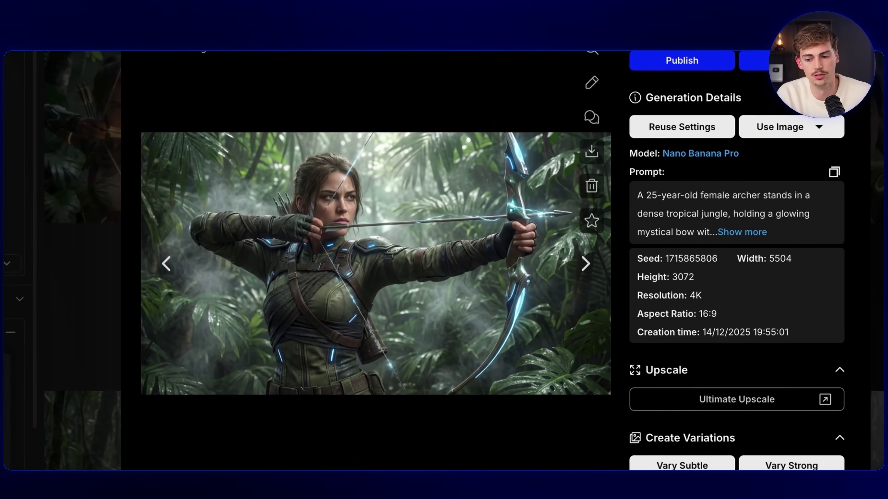
pyautogui.press('Escape')
pyautogui.click(285, 468)
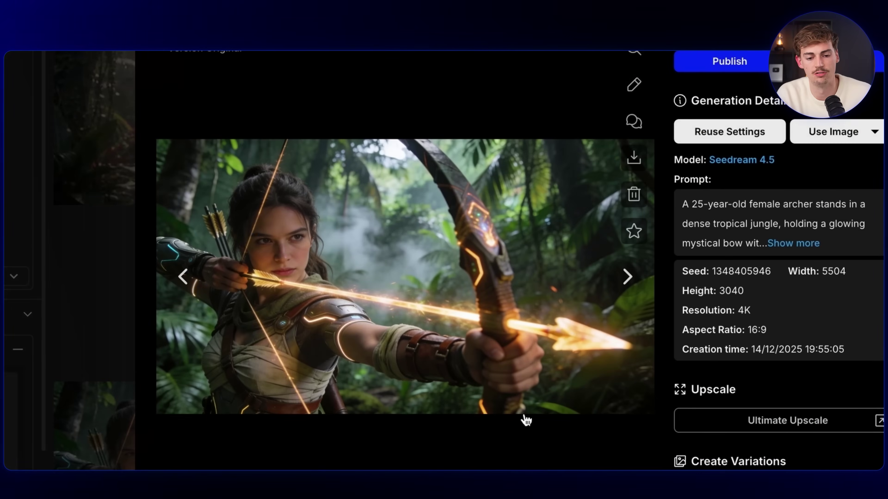
pyautogui.press('Escape')
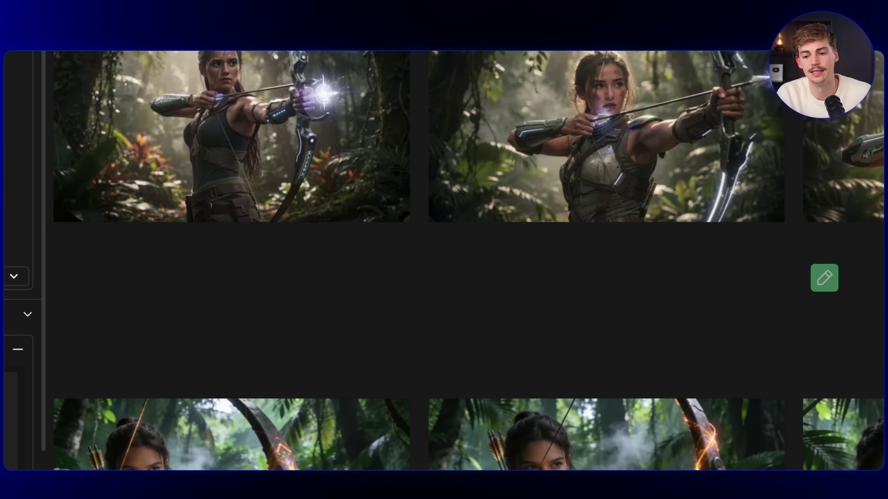
pyautogui.click(580, 116)
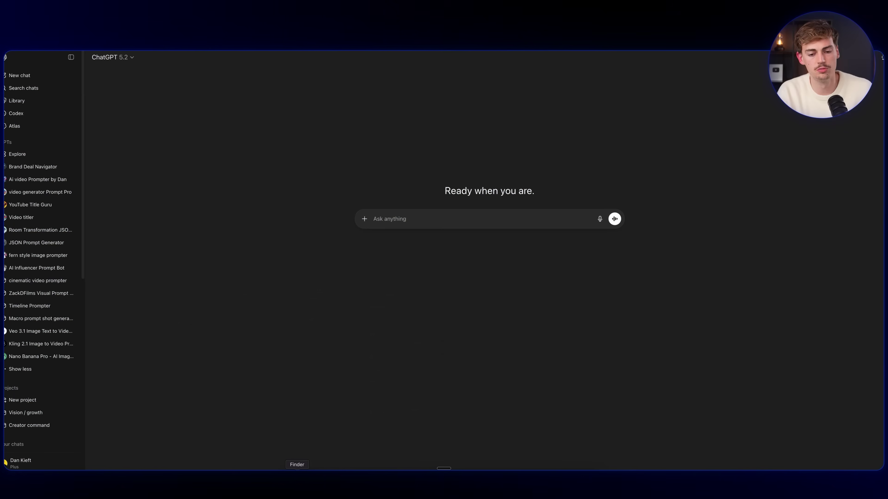
# Attach the Nano Banana Pro tips PDF and portrait, request a cinematic bubble-city prompt, and select it
pyautogui.click(297, 462)
pyautogui.moveTo(199, 327); pyautogui.dragTo(437, 239)
pyautogui.click(293, 467)
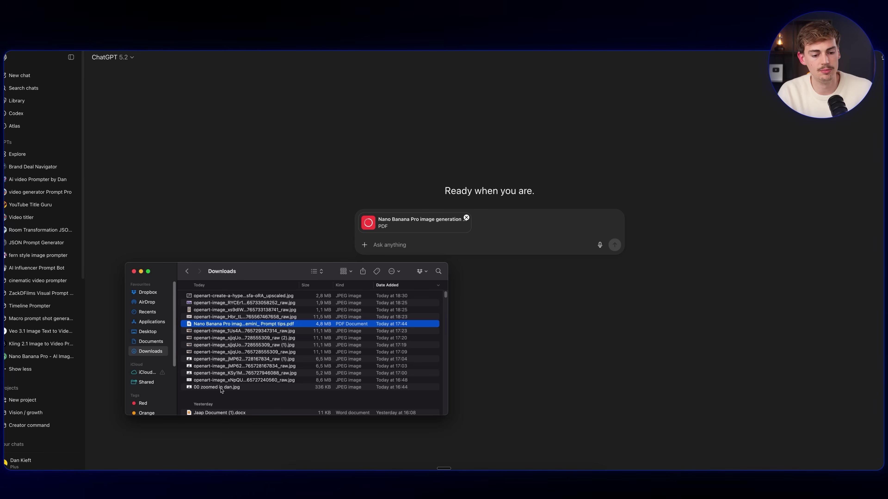
pyautogui.moveTo(267, 391); pyautogui.dragTo(440, 234)
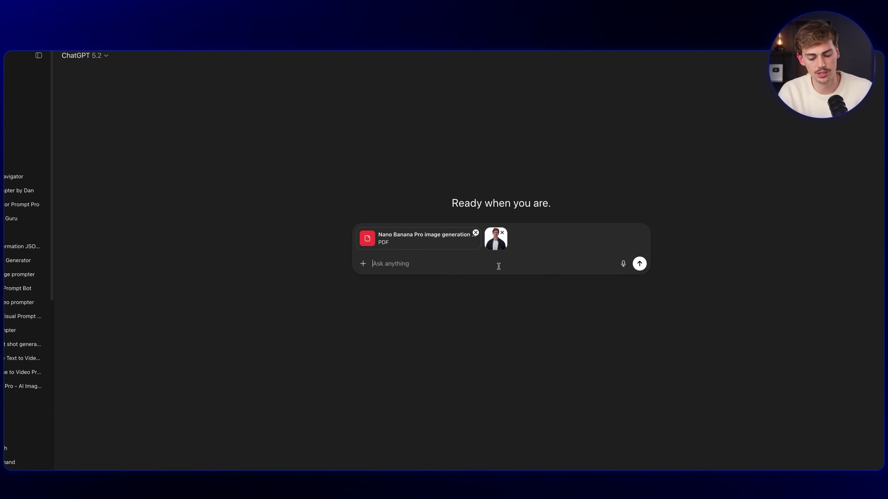
pyautogui.write('Create a detailed prompt for an AI image generator that transforms me into a movie character floating in a bubble above a city and looking down at everyone. Make it extremely cinematic, realistic, yet fantastical')
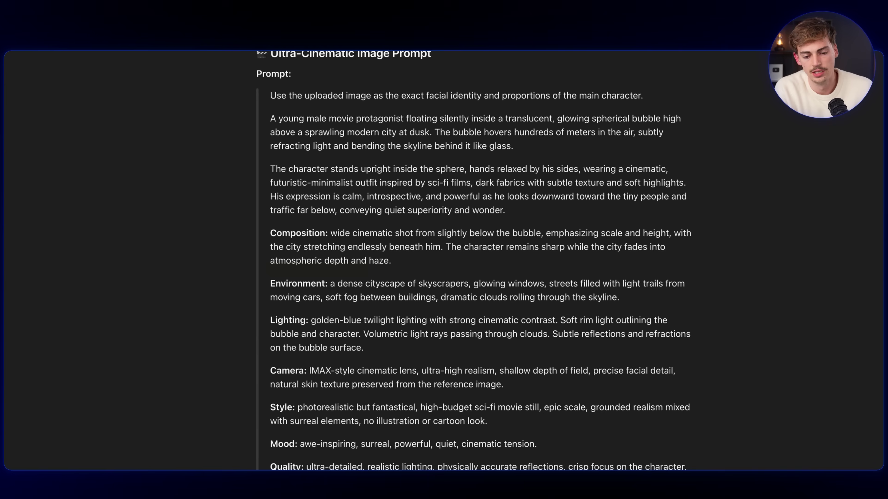
pyautogui.moveTo(425, 450); pyautogui.dragTo(247, 86)
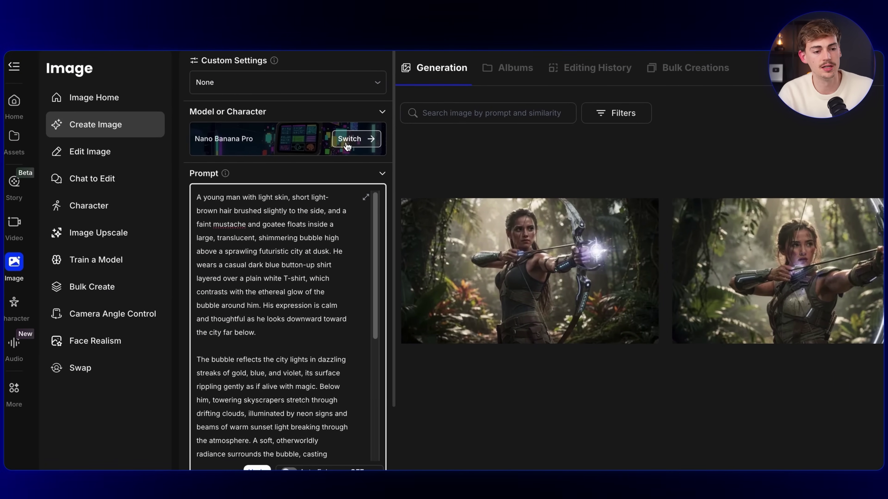
# Choose Seedream 4.5 and create four images of the man floating in a bubble above a city
pyautogui.click(346, 140)
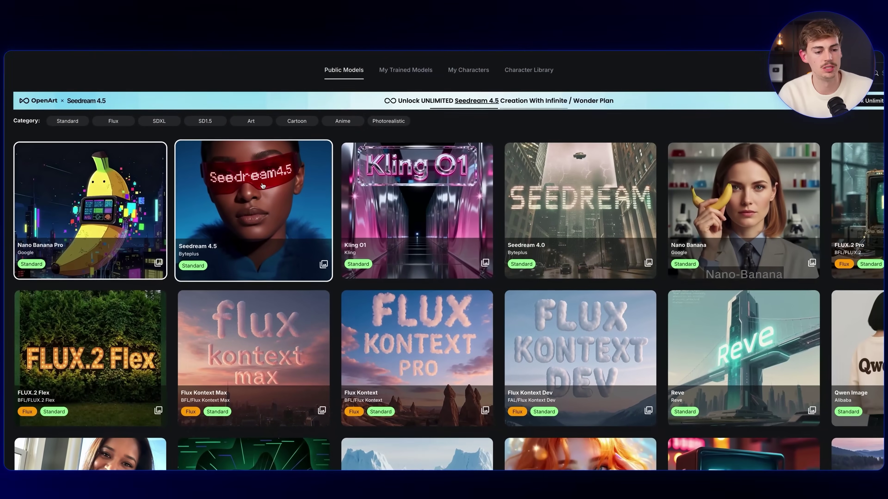
pyautogui.click(263, 186)
pyautogui.scroll(-10, 197, 367)
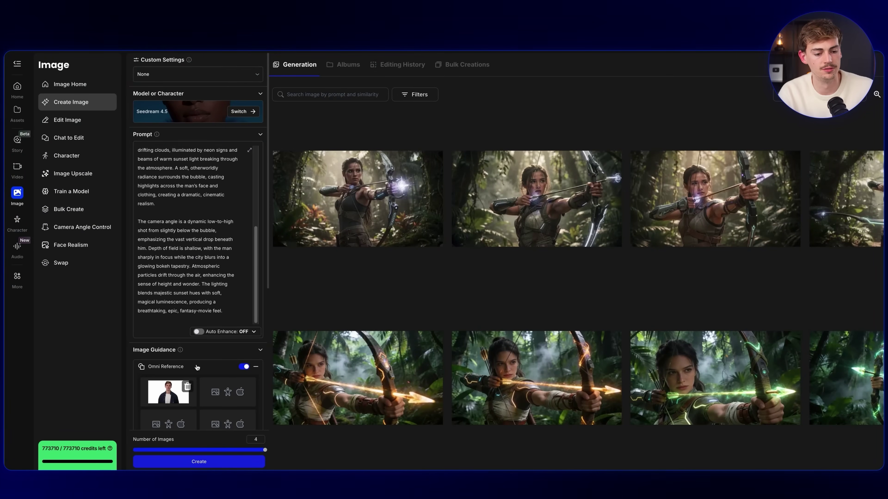
pyautogui.click(200, 461)
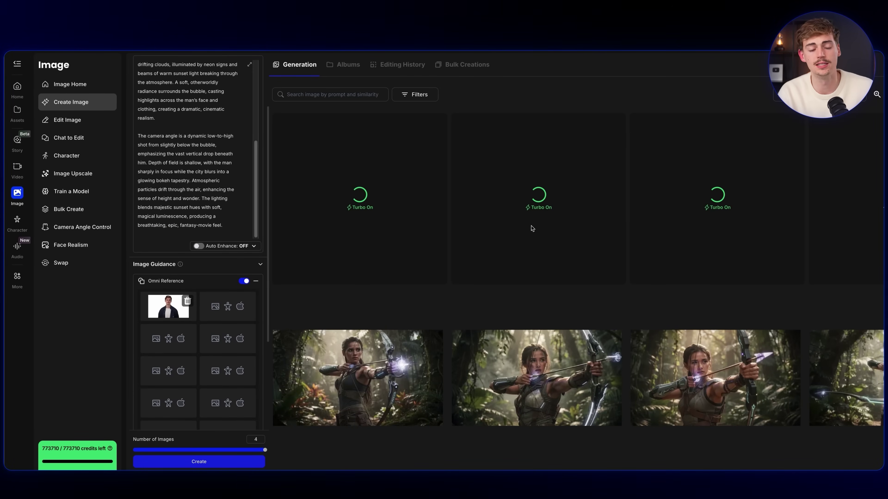
pyautogui.scroll(5, 208, 311)
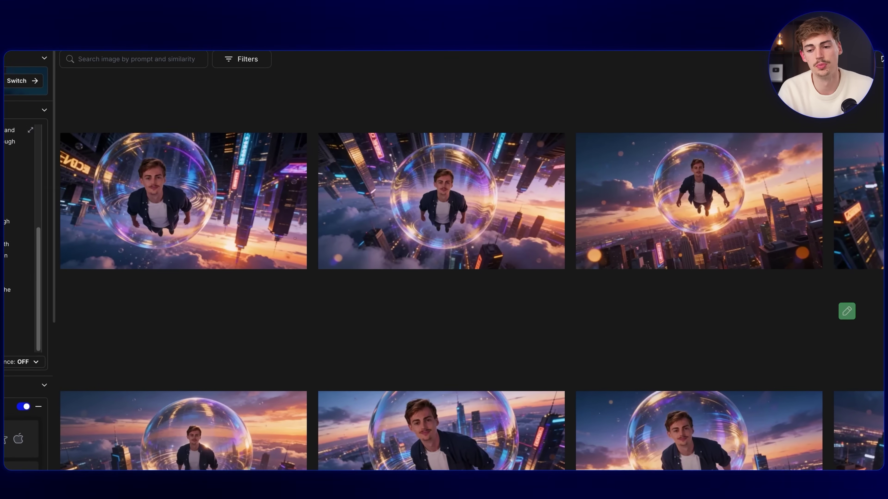
# Inspect three bubble-city images one by one, then bring back the full settings panel
pyautogui.click(544, 307)
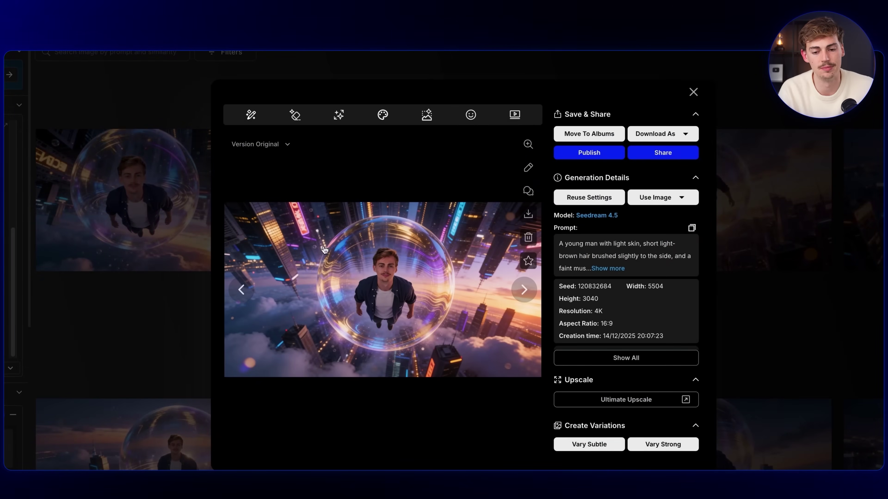
pyautogui.click(798, 258)
pyautogui.click(651, 391)
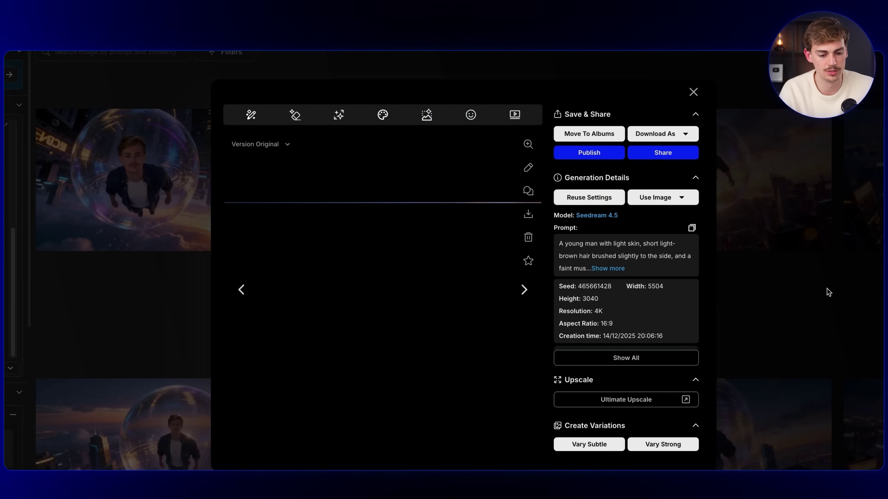
pyautogui.click(787, 244)
pyautogui.click(733, 158)
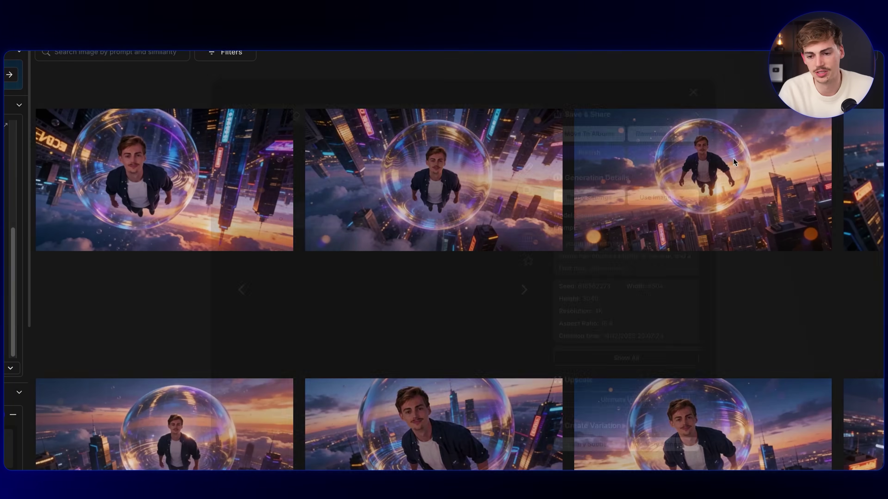
pyautogui.click(862, 223)
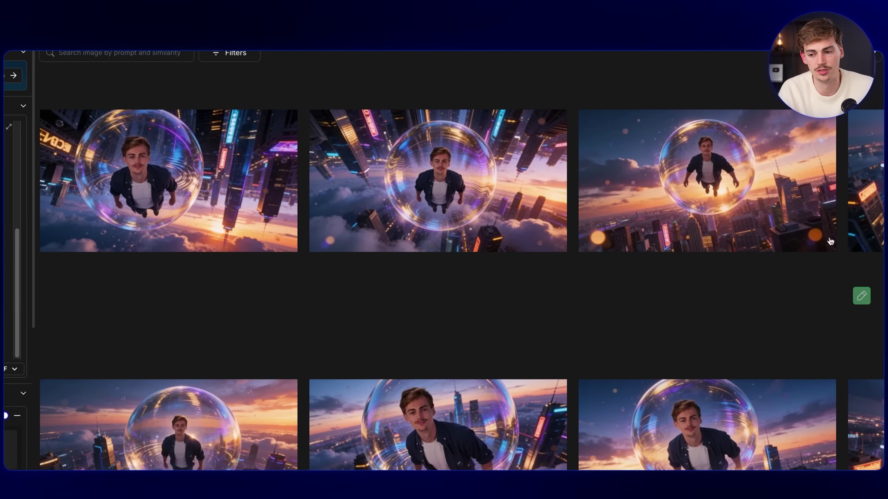
pyautogui.click(9, 75)
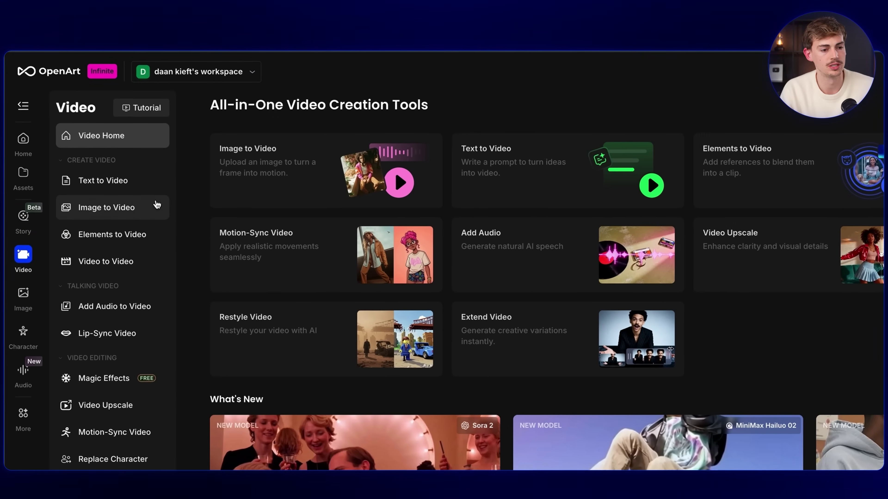
# Browse the video models available for Text to Video
pyautogui.click(99, 161)
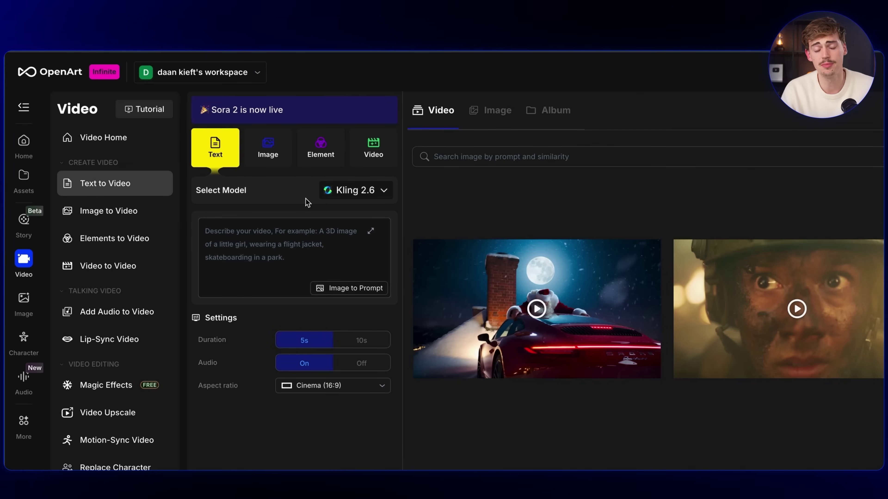
pyautogui.click(347, 190)
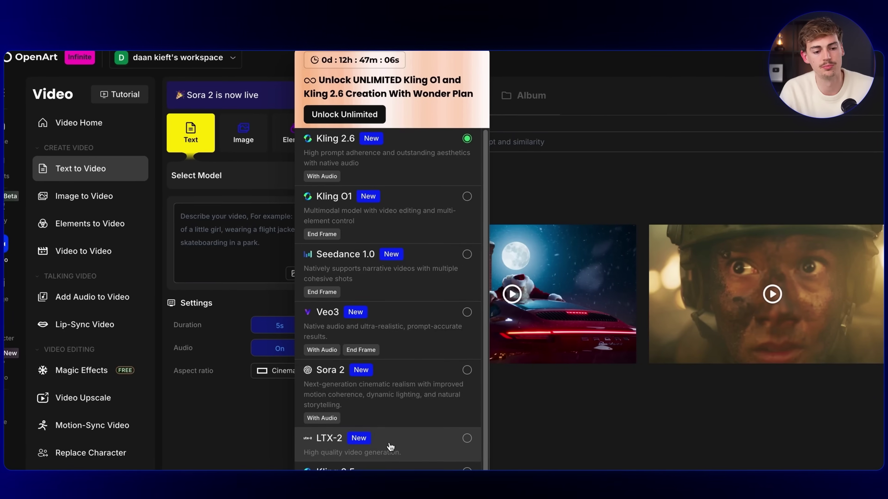
pyautogui.scroll(-3, 391, 447)
pyautogui.click(257, 187)
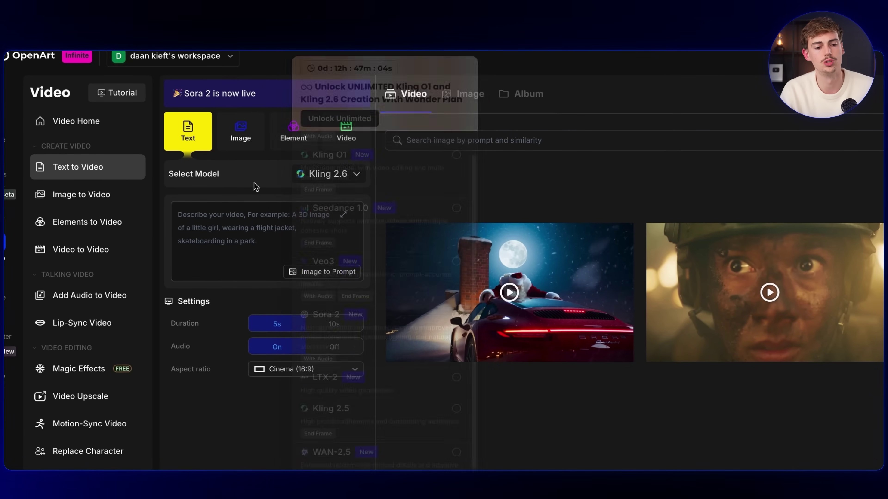
pyautogui.click(330, 173)
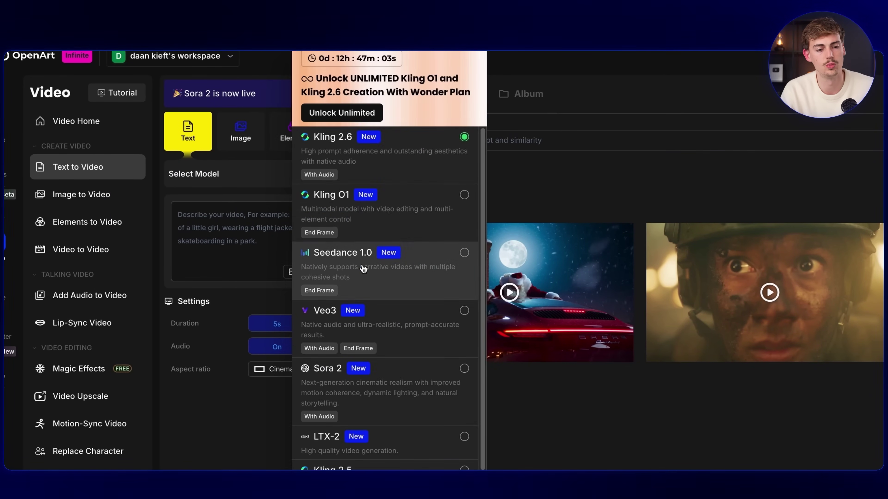
pyautogui.scroll(-5, 363, 269)
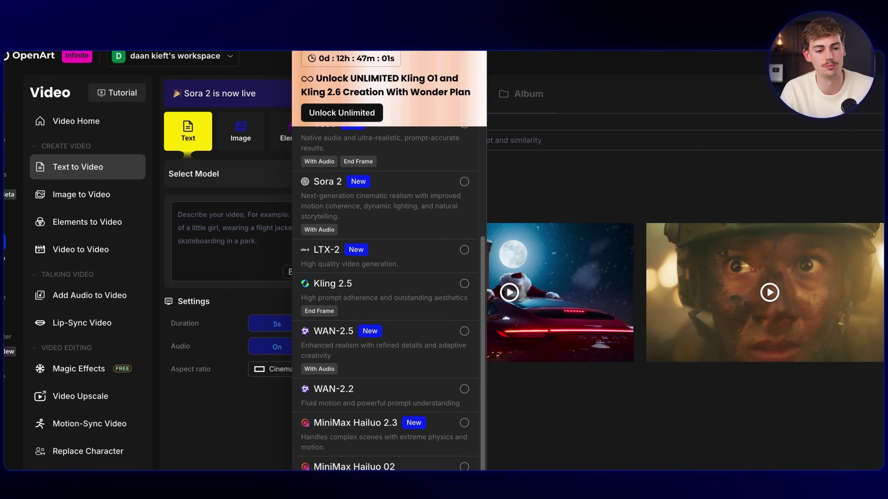
pyautogui.scroll(5, 412, 224)
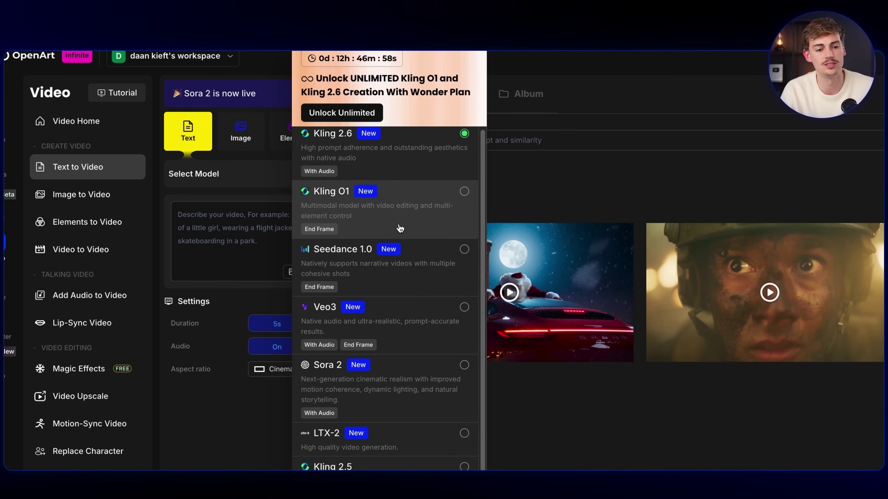
pyautogui.scroll(-5, 418, 274)
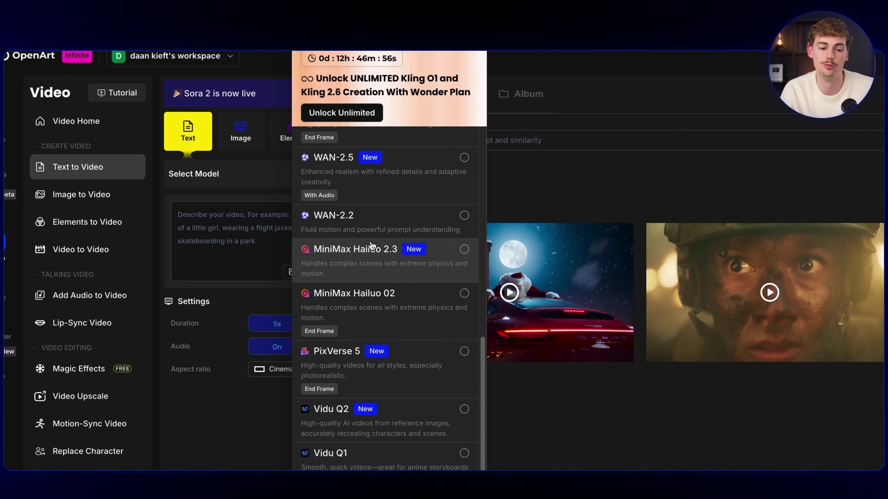
# Switch to Image to Video, then review the models offered for Elements to Video
pyautogui.click(233, 176)
pyautogui.click(240, 132)
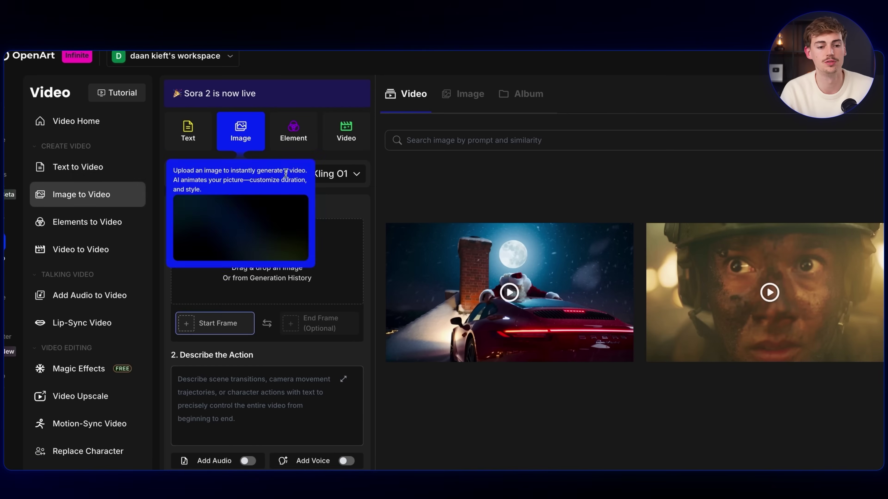
pyautogui.click(298, 132)
pyautogui.click(336, 175)
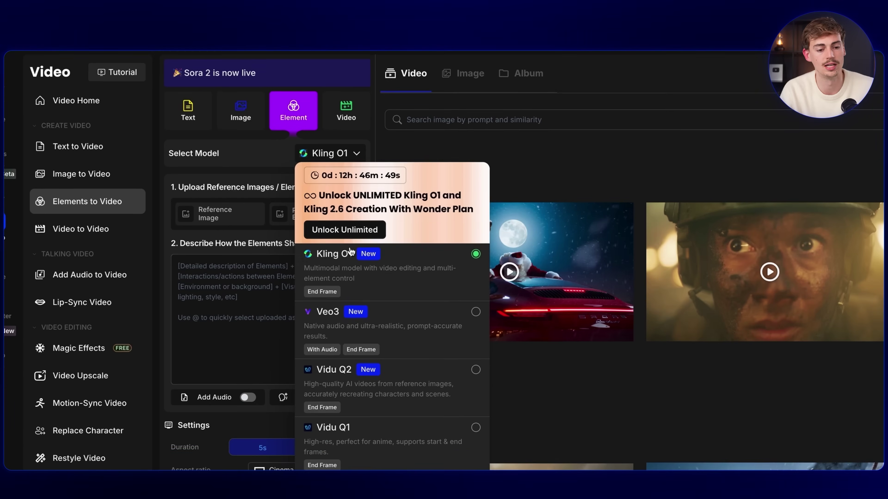
pyautogui.scroll(-2, 351, 251)
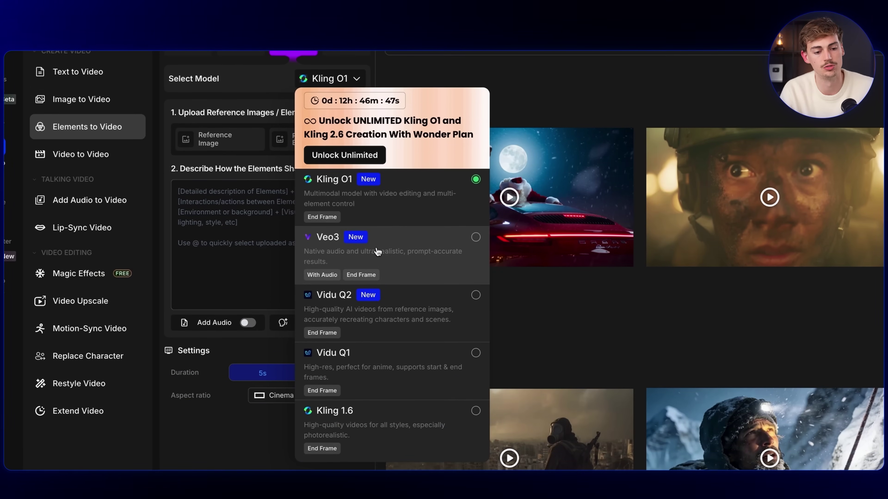
pyautogui.scroll(2, 314, 82)
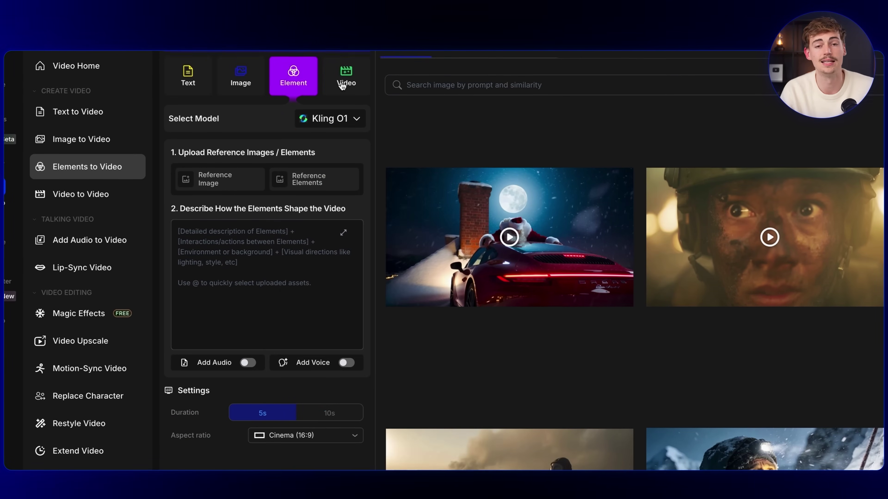
# Check the Video to Video editing models, keeping Kling O1
pyautogui.click(346, 114)
pyautogui.click(331, 196)
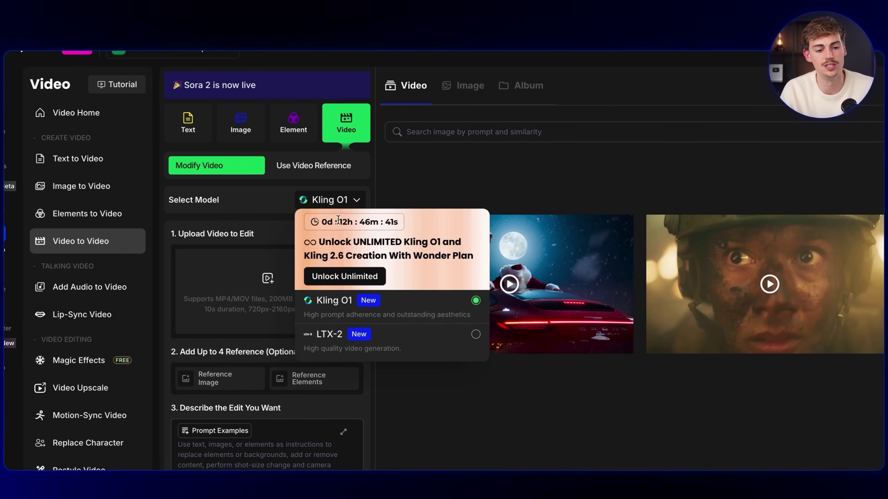
pyautogui.click(356, 322)
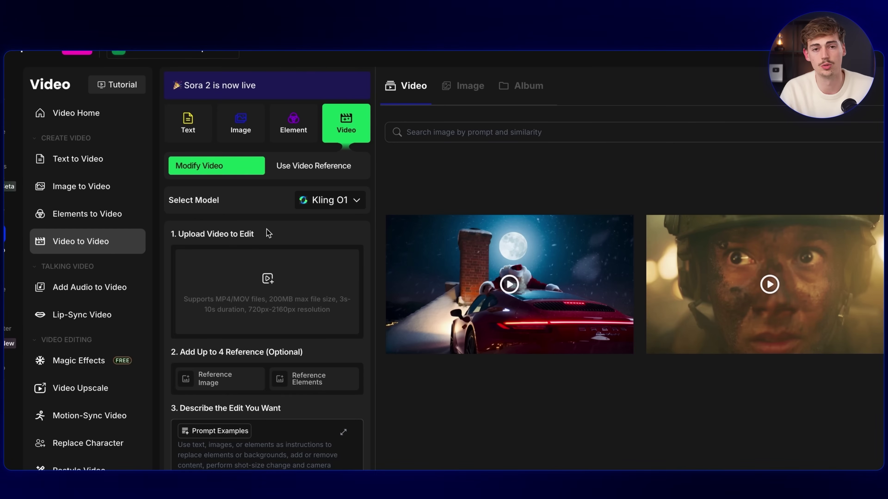
pyautogui.click(187, 122)
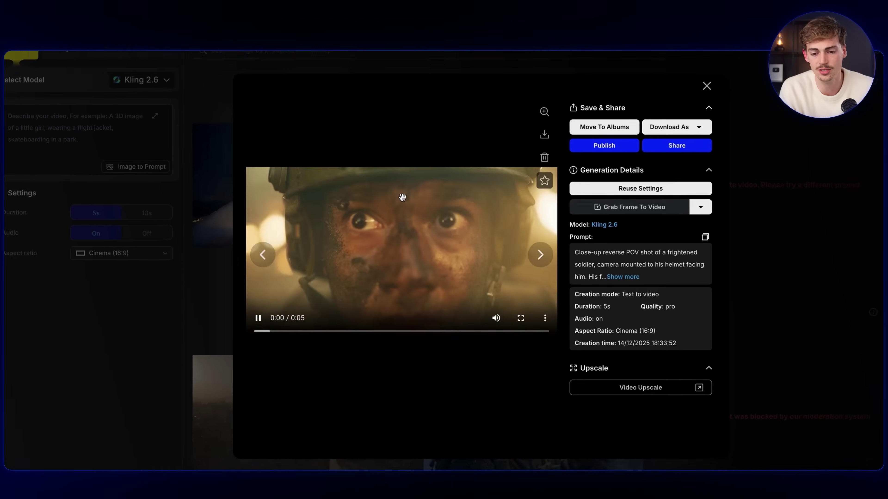
# Read the frightened-soldier clip's full prompt, then close its details
pyautogui.click(632, 282)
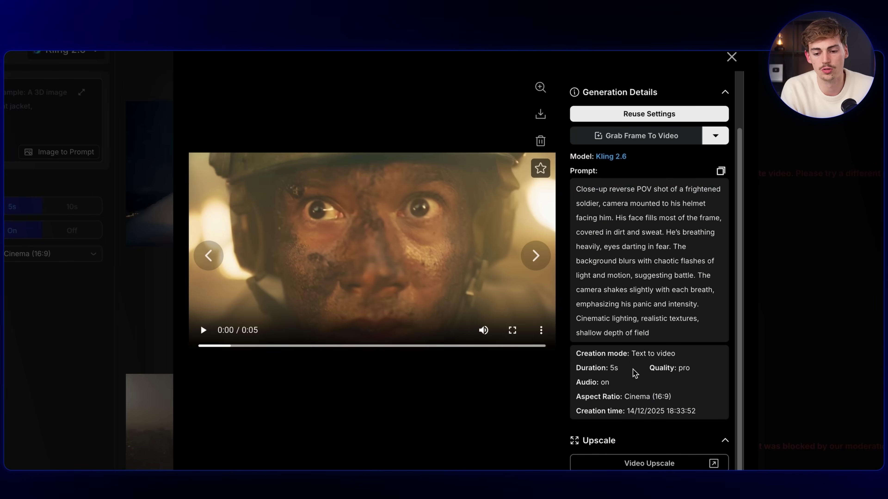
pyautogui.press('Escape')
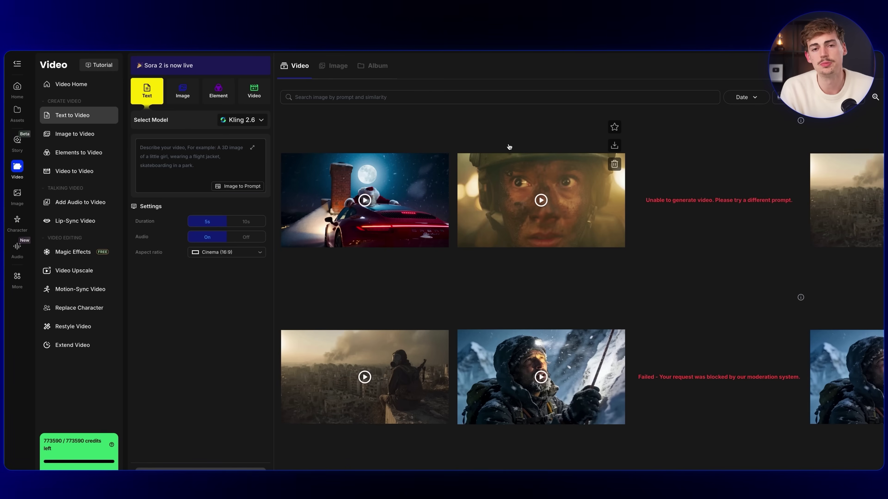
# Browse the text-to-video model list and close it, keeping Kling 2.6
pyautogui.click(242, 120)
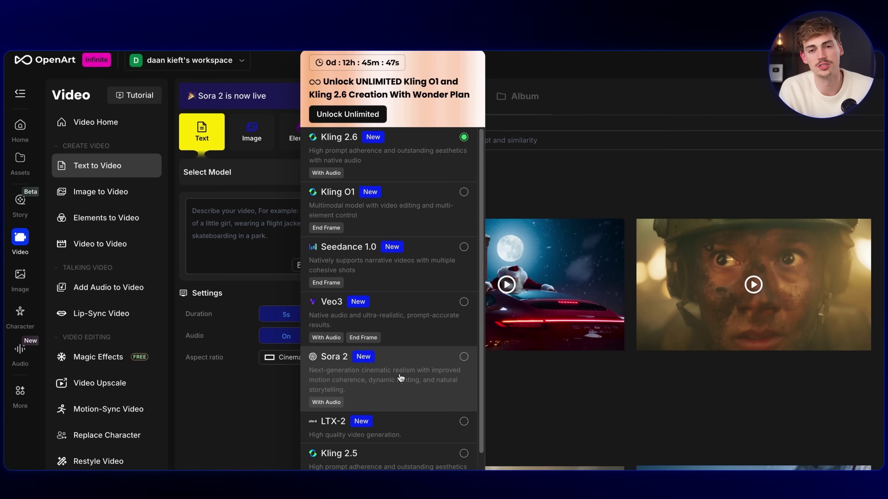
pyautogui.scroll(-5, 366, 390)
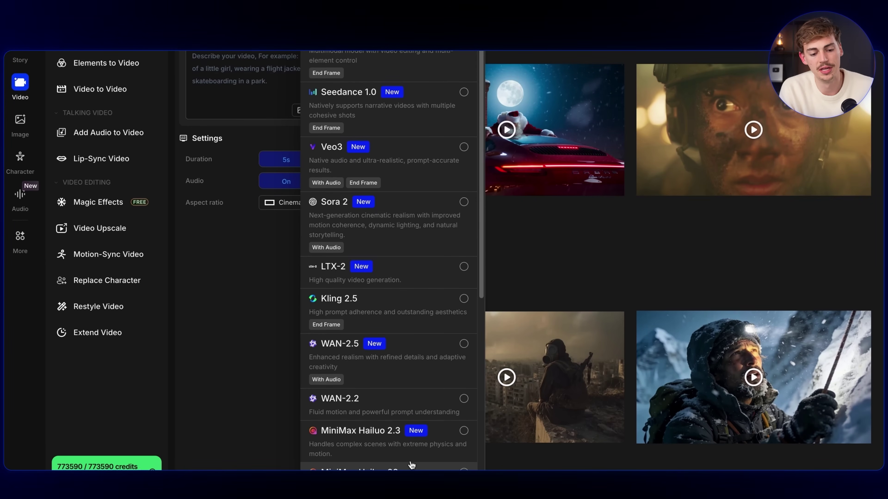
pyautogui.click(273, 257)
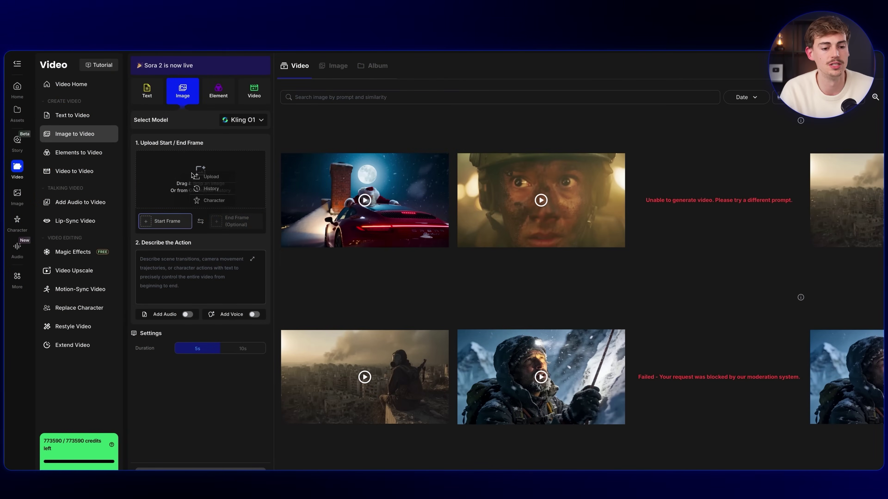
# Set the man-in-a-bubble-over-the-city image from History as the start frame
pyautogui.click(207, 189)
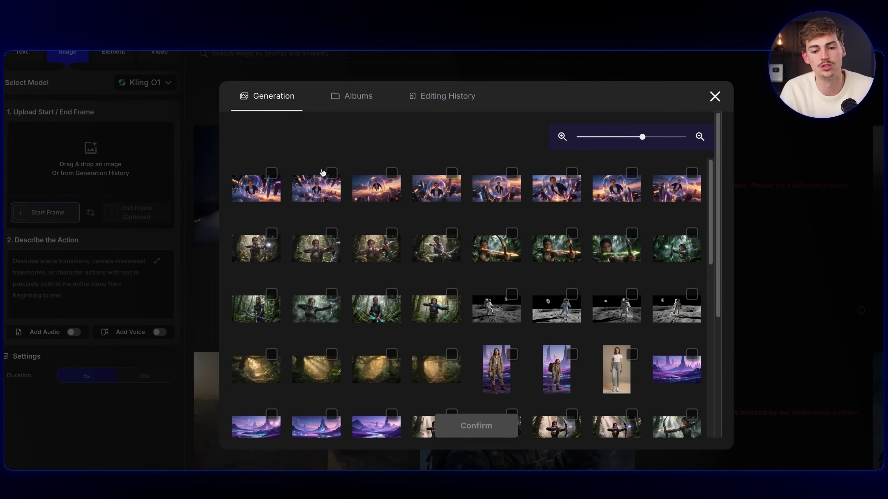
pyautogui.moveTo(642, 137); pyautogui.dragTo(587, 137)
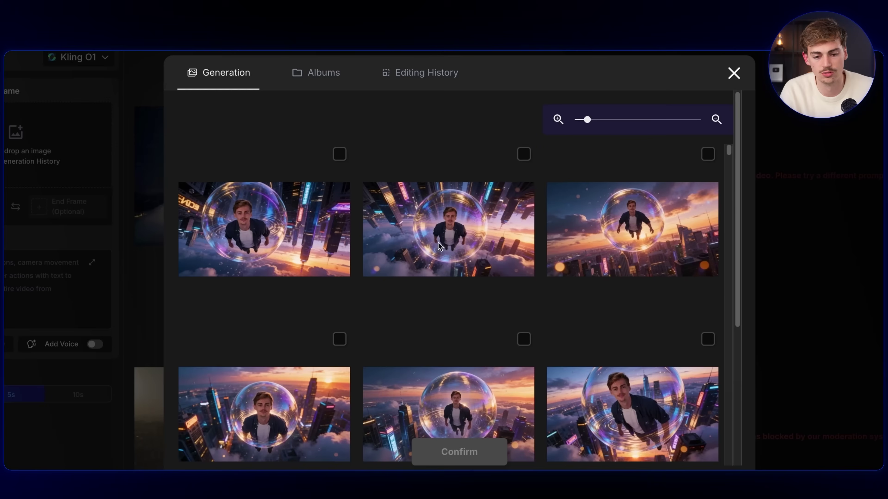
pyautogui.click(458, 236)
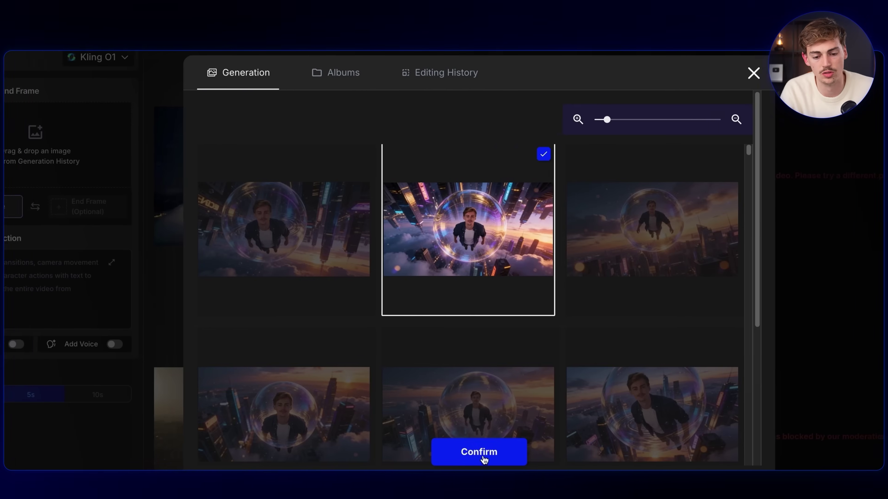
pyautogui.click(459, 453)
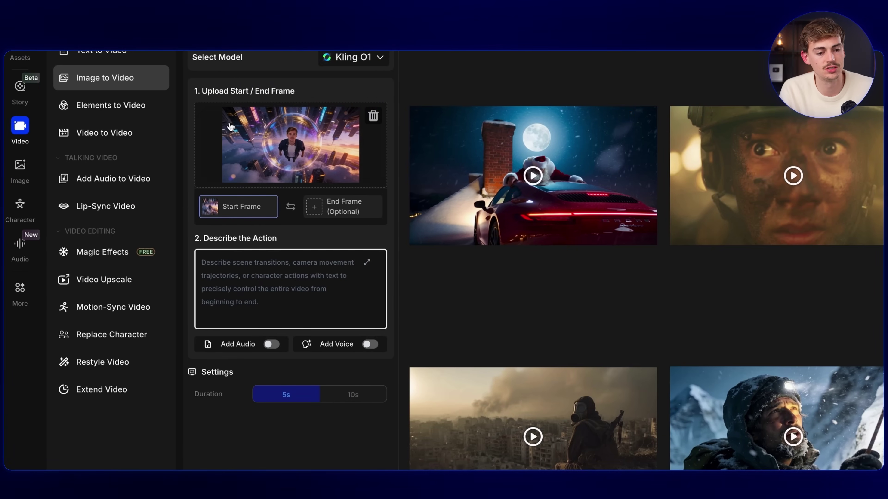
pyautogui.click(350, 60)
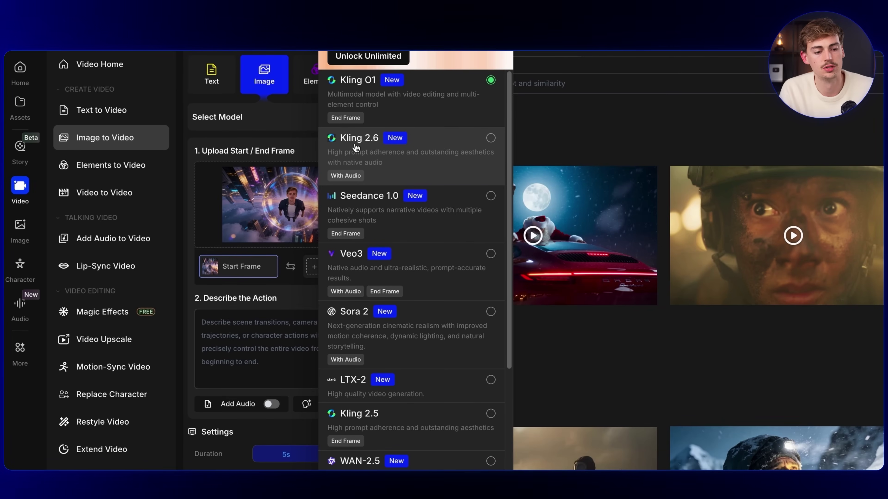
# Switch the model to Kling 2.6 and select the camera-tracking floating-bubble description
pyautogui.click(412, 169)
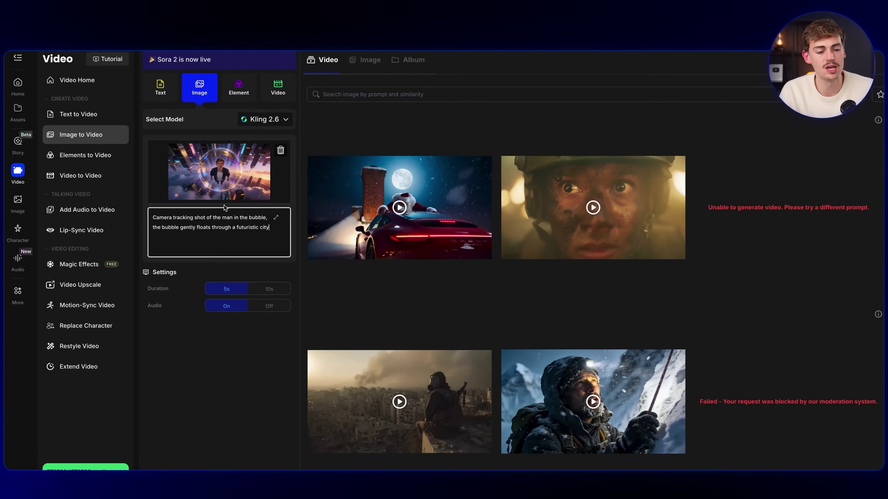
pyautogui.moveTo(161, 209); pyautogui.dragTo(203, 209)
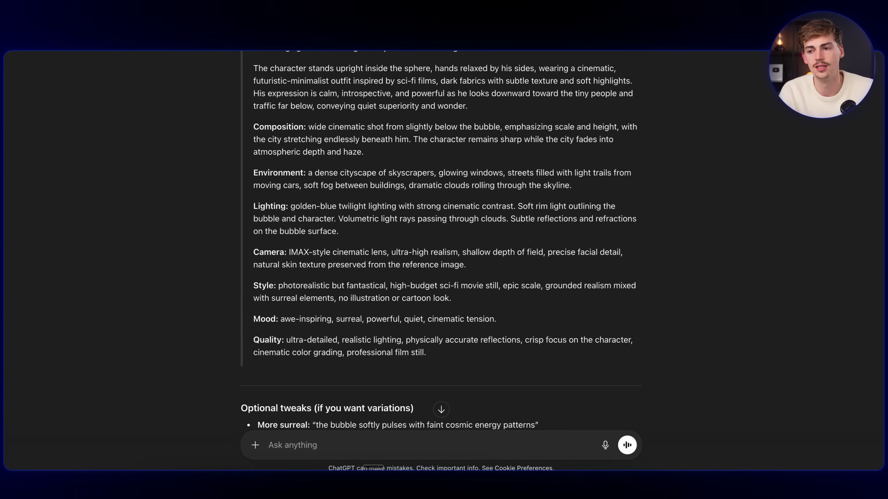
# Send ChatGPT the bubble-man image plus the camera tracking description, asking for a video prompt
pyautogui.press('super+v')
pyautogui.scroll(-5, 313, 436)
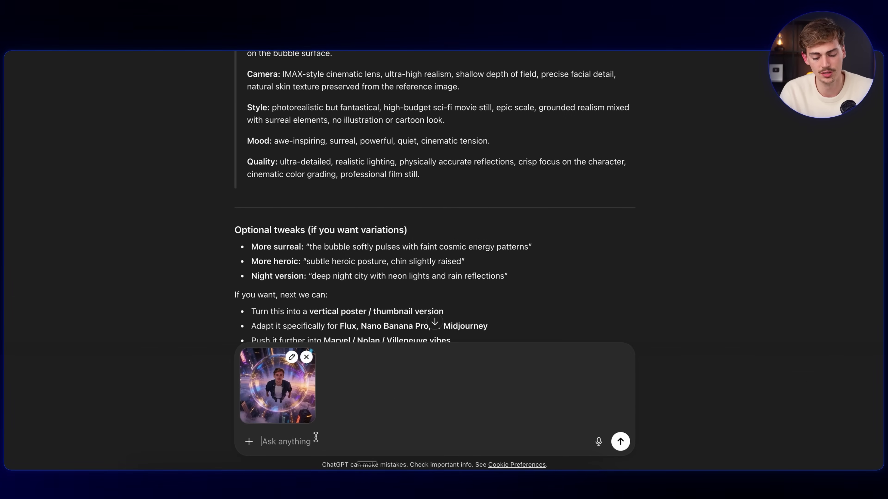
pyautogui.write('create a video prompt with this text and image input: Camera tracking shot of the man in the bubble, the bubble gently floats through a futuristic city')
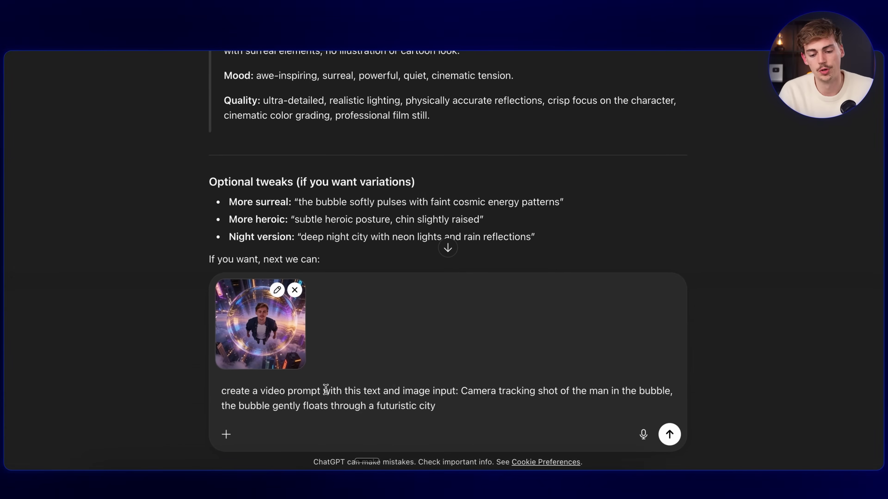
pyautogui.rightClick(424, 387)
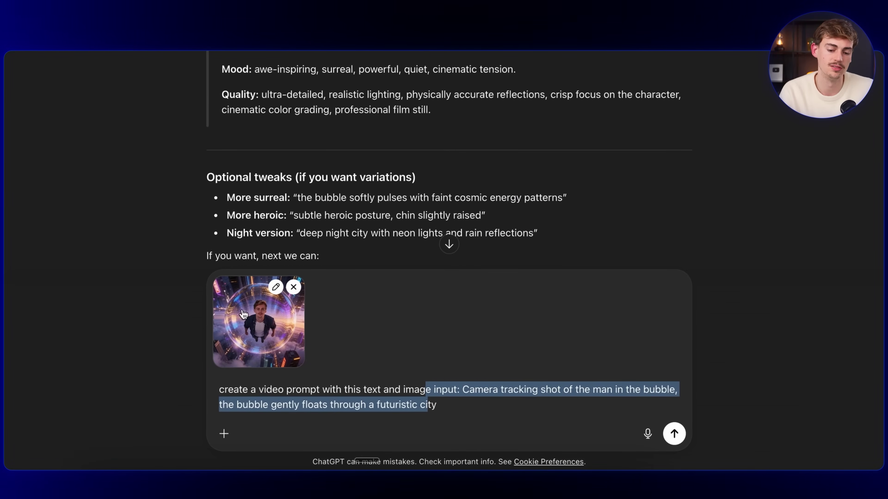
pyautogui.press('Return')
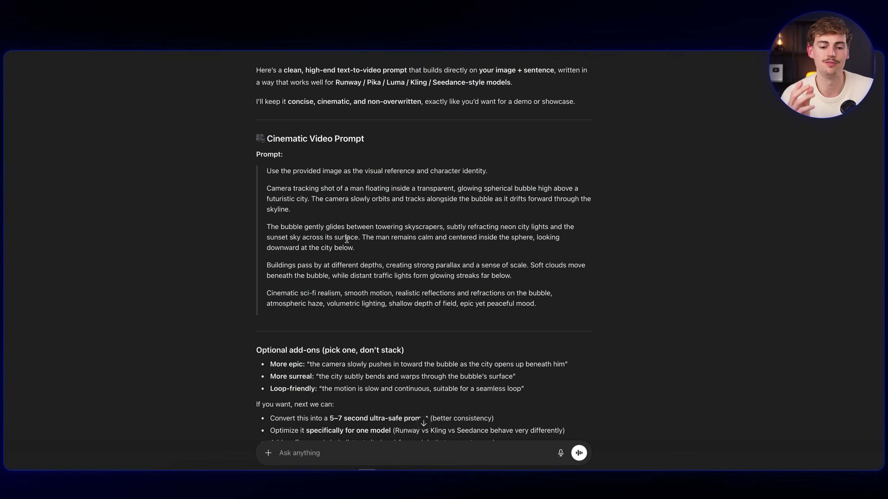
# Select the opening two paragraphs of ChatGPT's bubble-drifting-over-the-city video prompt
pyautogui.moveTo(288, 169); pyautogui.dragTo(354, 190)
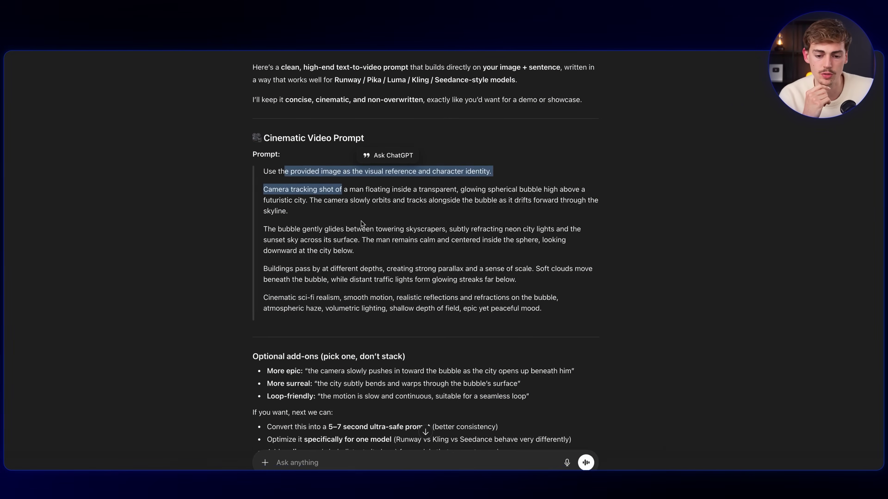
pyautogui.click(341, 227)
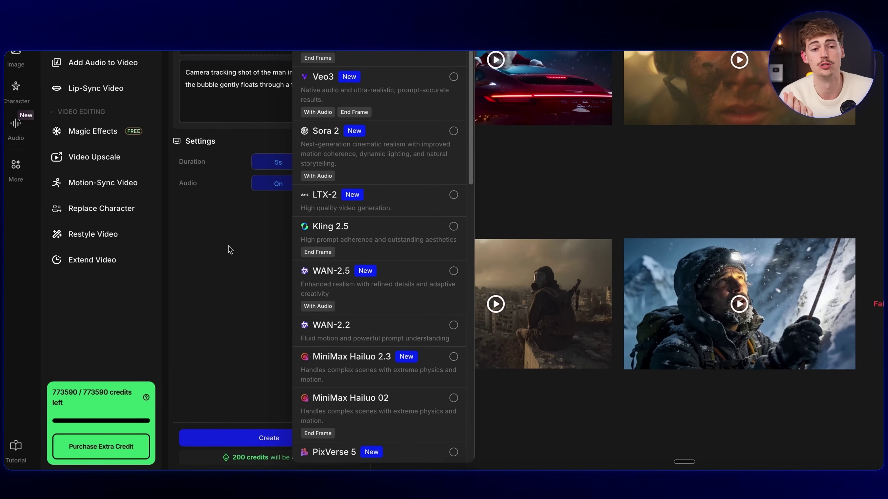
pyautogui.click(219, 264)
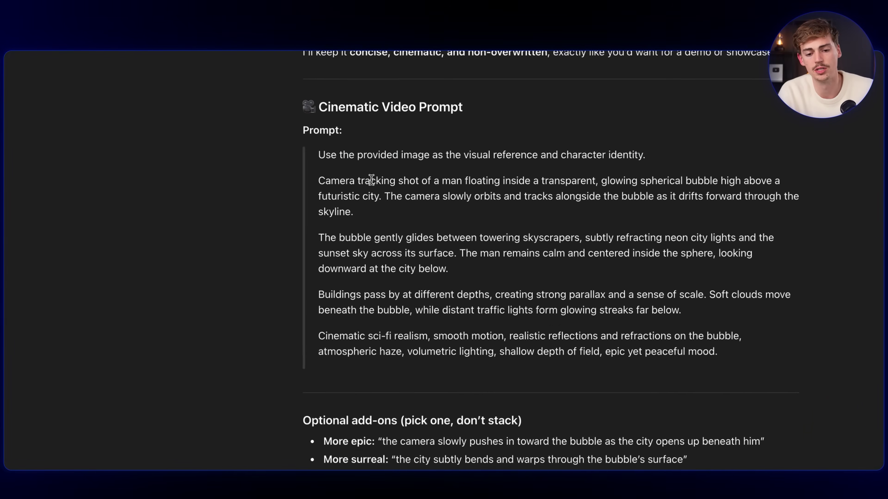
pyautogui.moveTo(319, 208); pyautogui.dragTo(379, 357)
# Select the prompt paragraphs from 'Camera tracking shot' through the 'mood.' line
pyautogui.click(621, 167)
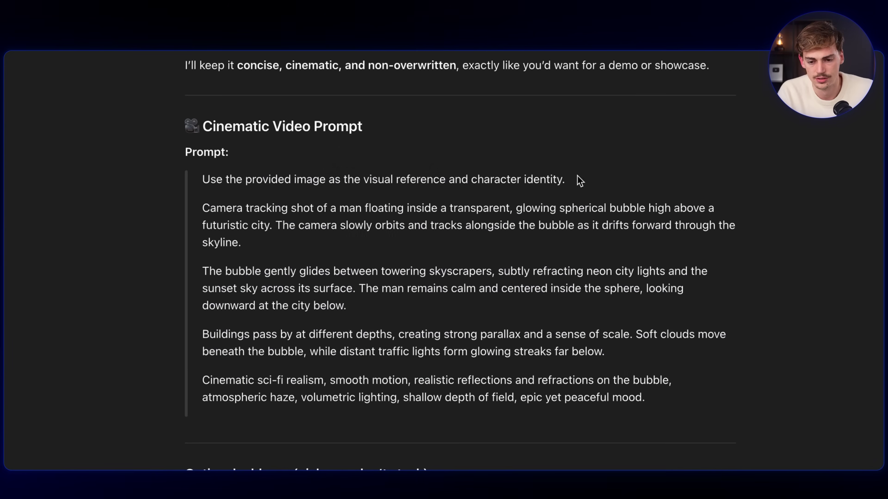
pyautogui.moveTo(578, 180); pyautogui.dragTo(238, 179)
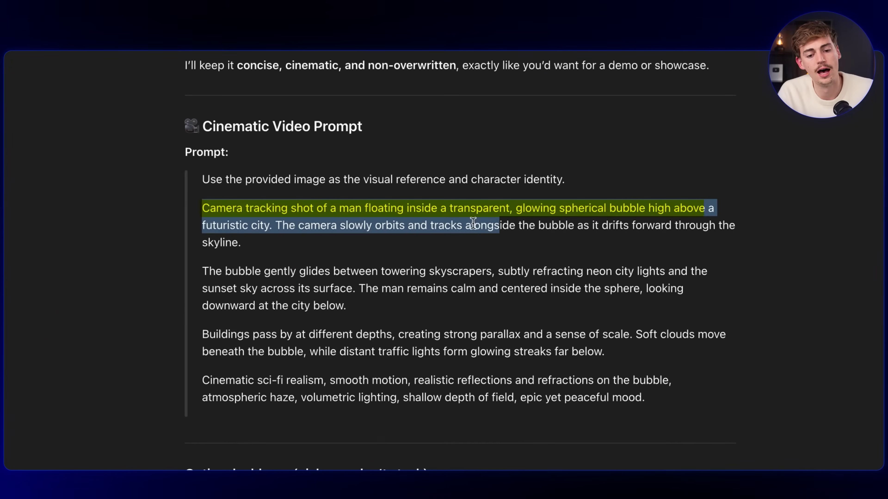
pyautogui.moveTo(256, 240); pyautogui.dragTo(281, 231)
pyautogui.click(291, 229)
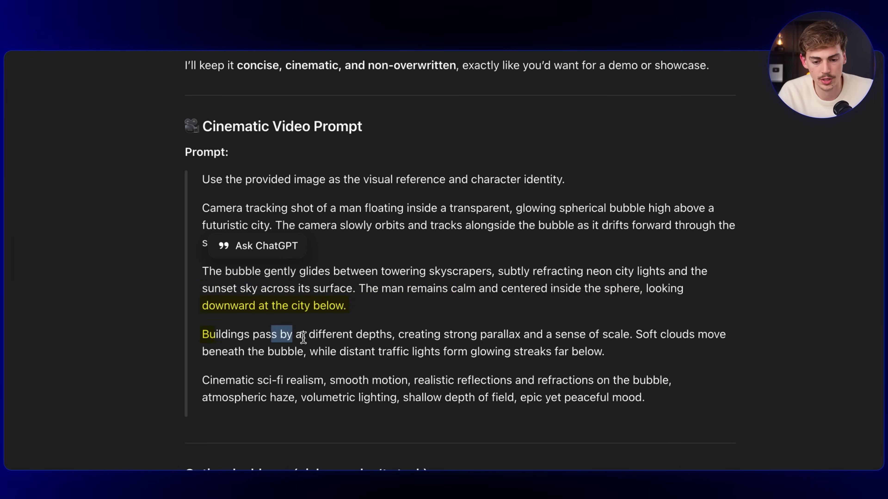
pyautogui.moveTo(303, 338); pyautogui.dragTo(417, 346)
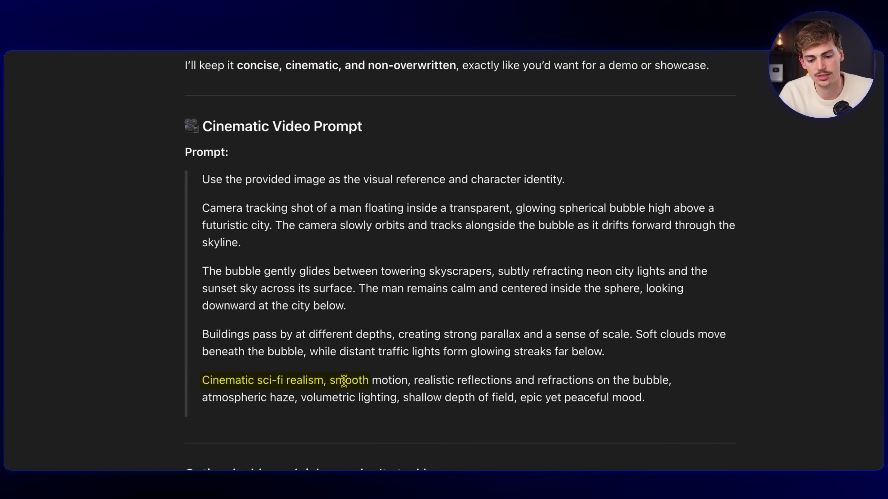
pyautogui.moveTo(454, 377); pyautogui.dragTo(513, 384)
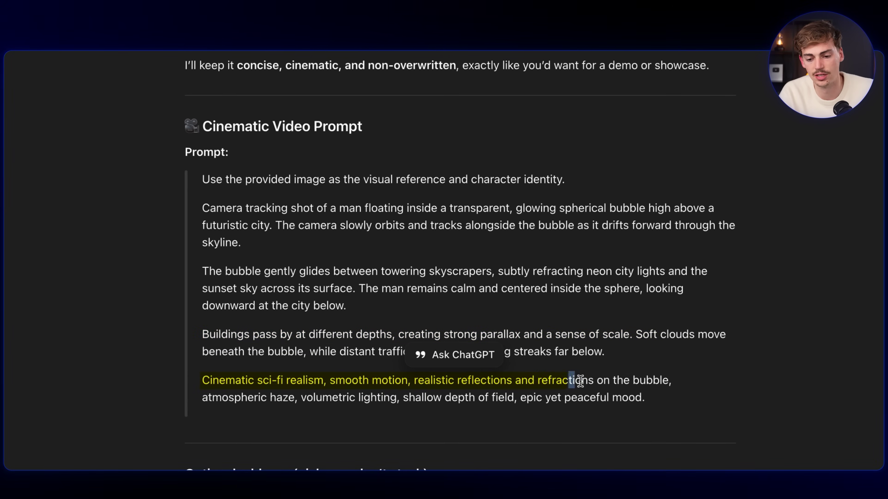
pyautogui.moveTo(646, 398); pyautogui.dragTo(198, 211)
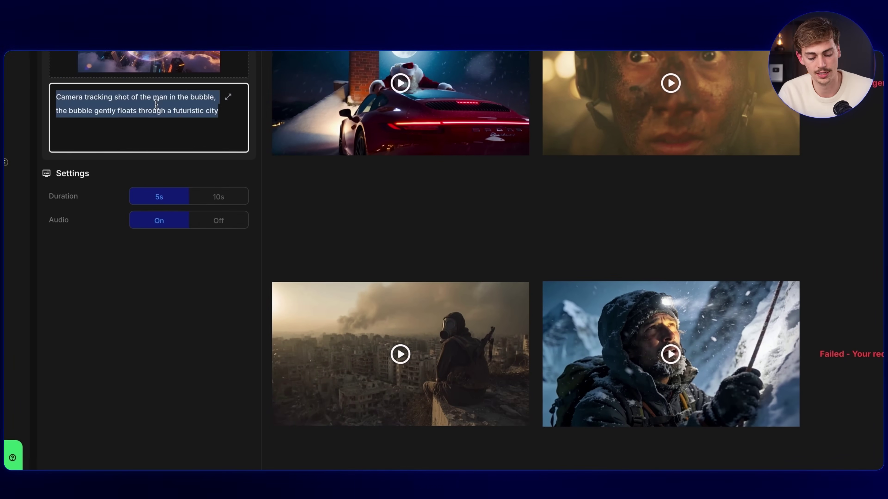
# Paste the cinematic prompt, generate the video, and switch the model to Veo3
pyautogui.hotkey('ctrl', 'v')
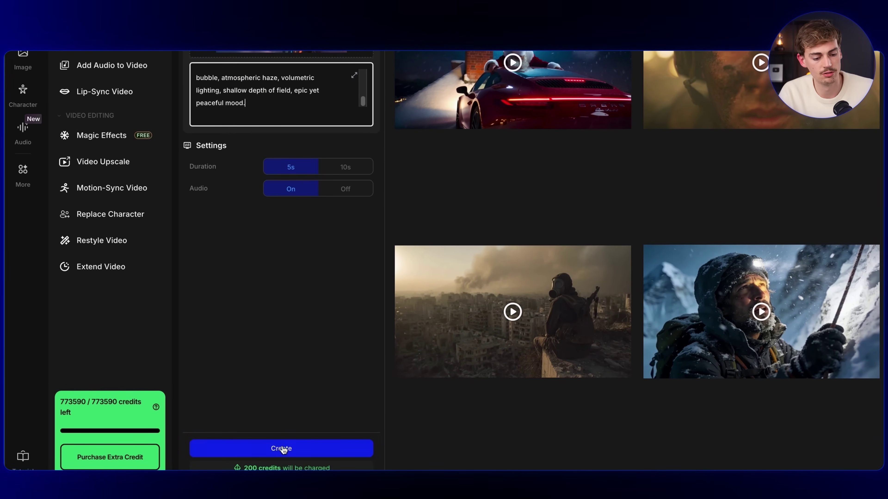
pyautogui.click(284, 449)
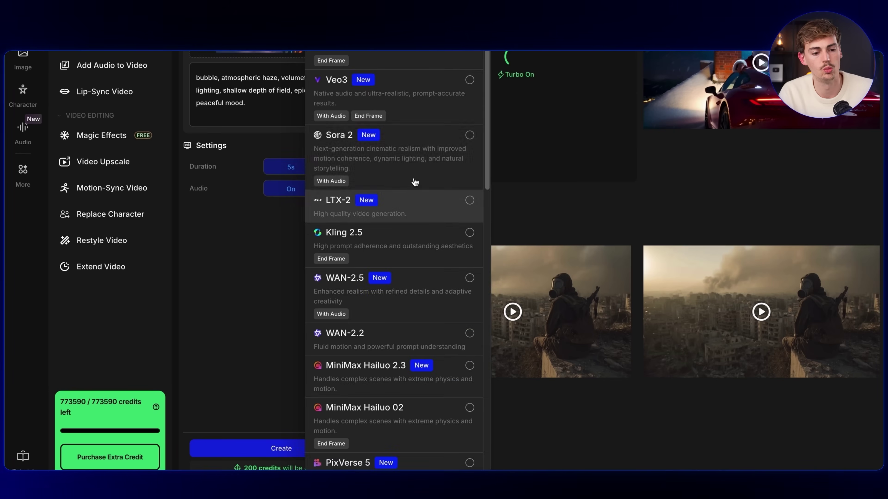
pyautogui.click(367, 81)
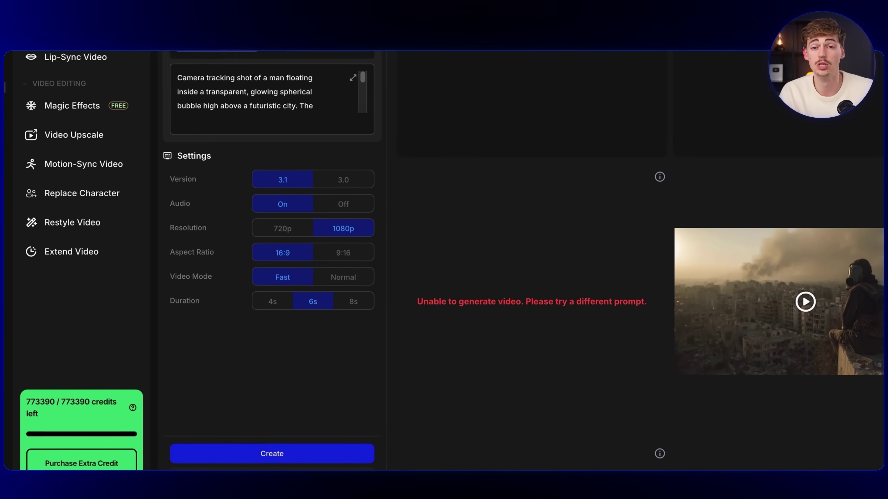
pyautogui.click(272, 68)
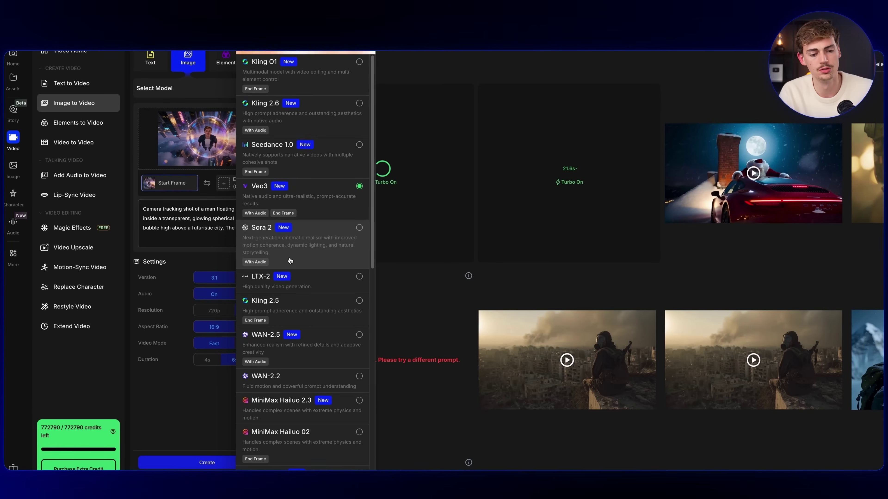
# Switch the model to Sora 2 and open the finished Kling 2.6 bubble video
pyautogui.click(293, 244)
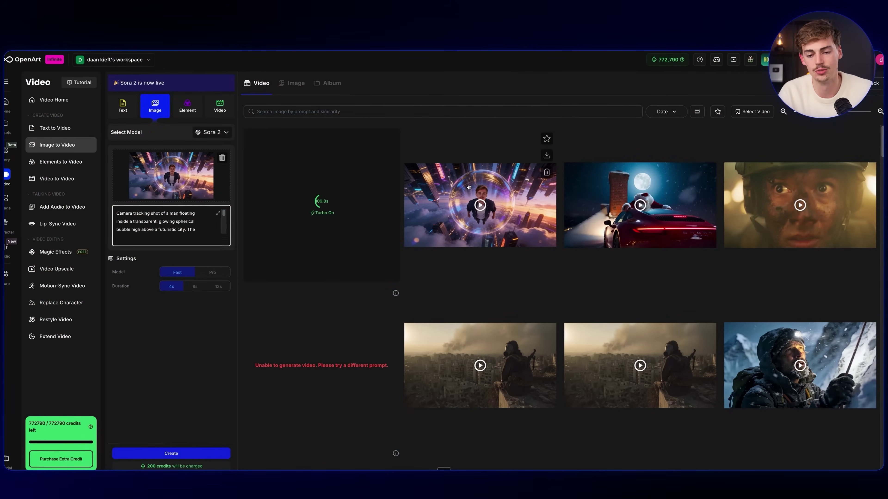
pyautogui.click(543, 240)
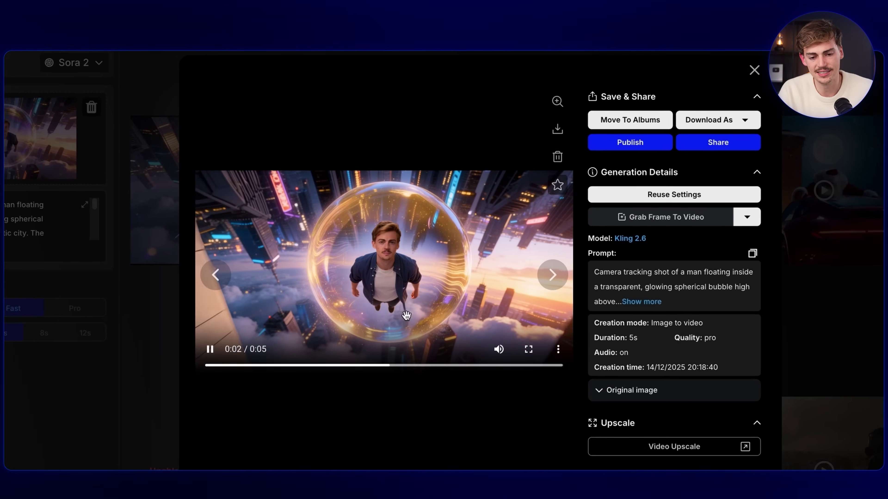
pyautogui.click(495, 344)
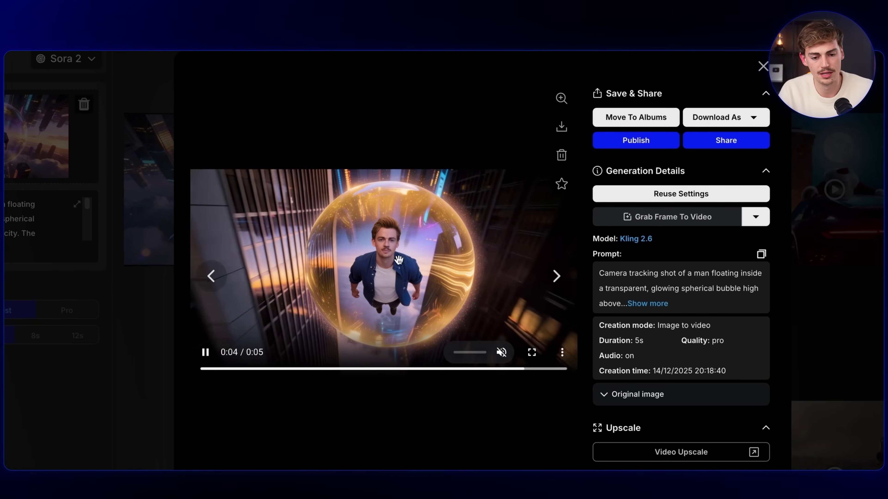
pyautogui.press('Escape')
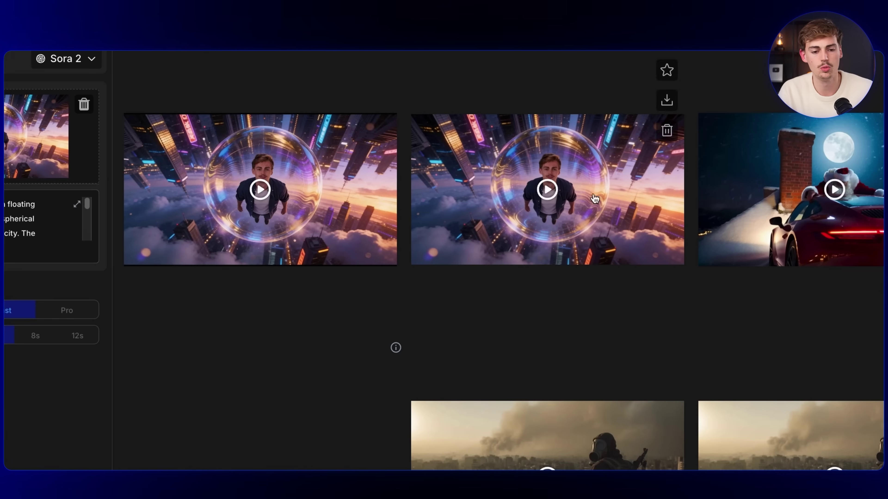
pyautogui.click(301, 202)
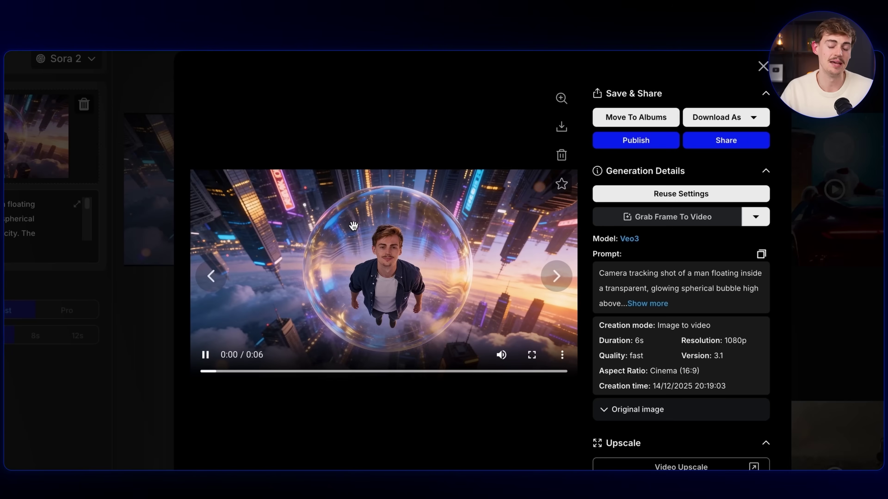
pyautogui.press('Escape')
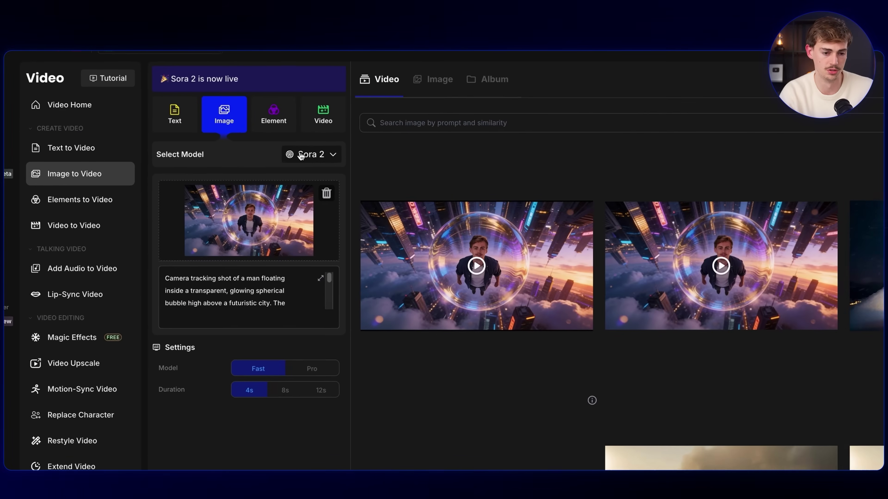
# Choose Veo3 as the video model and begin adding an end frame image
pyautogui.click(304, 154)
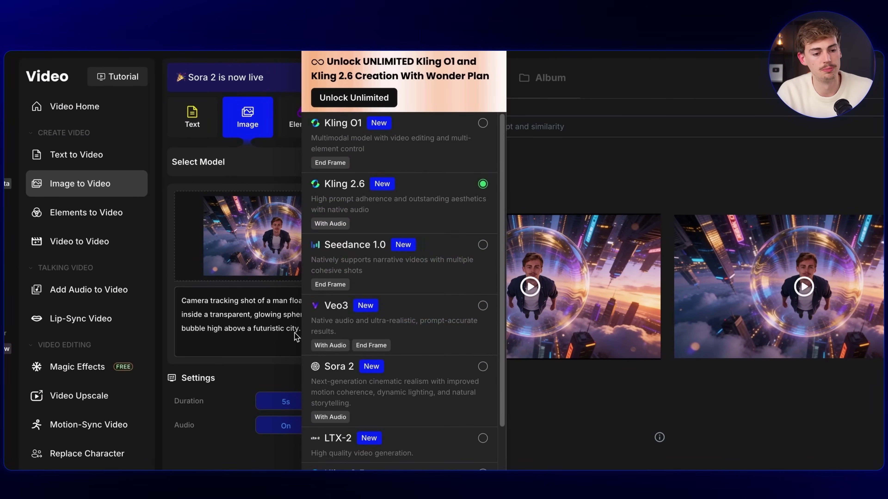
pyautogui.click(345, 308)
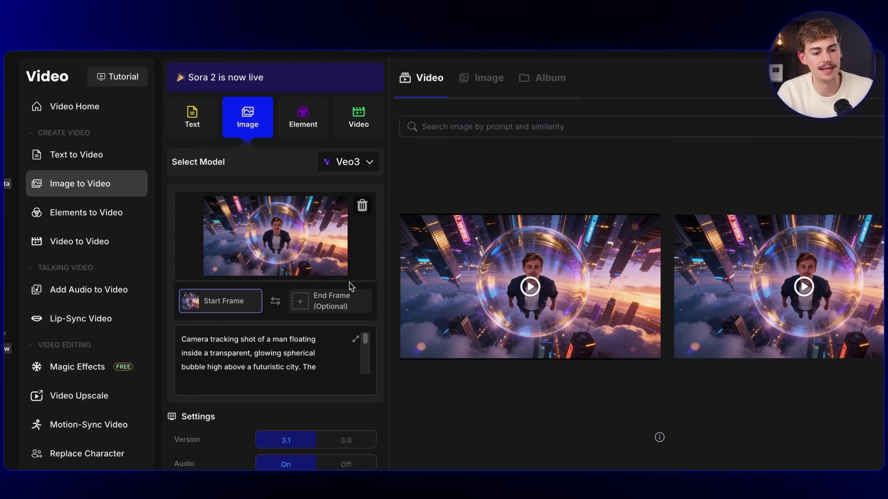
pyautogui.click(334, 299)
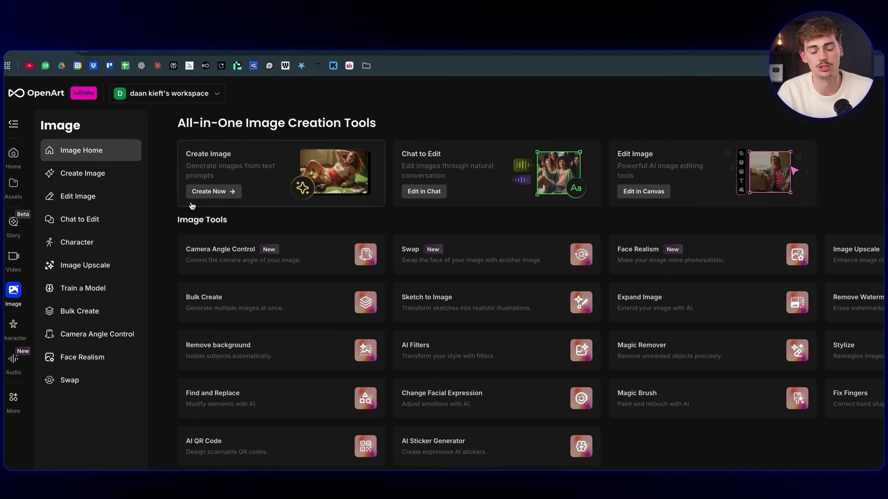
# Remove the old portrait reference and replace the prompt with the outer-space prompt
pyautogui.click(96, 177)
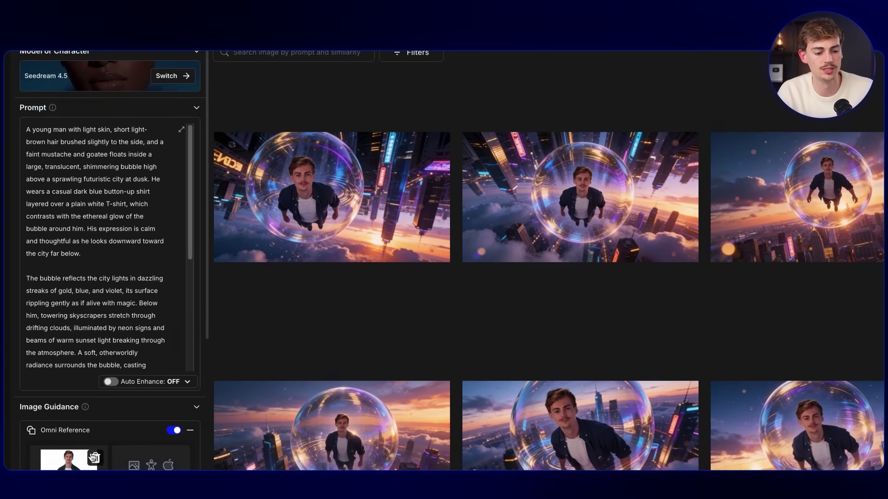
pyautogui.click(93, 458)
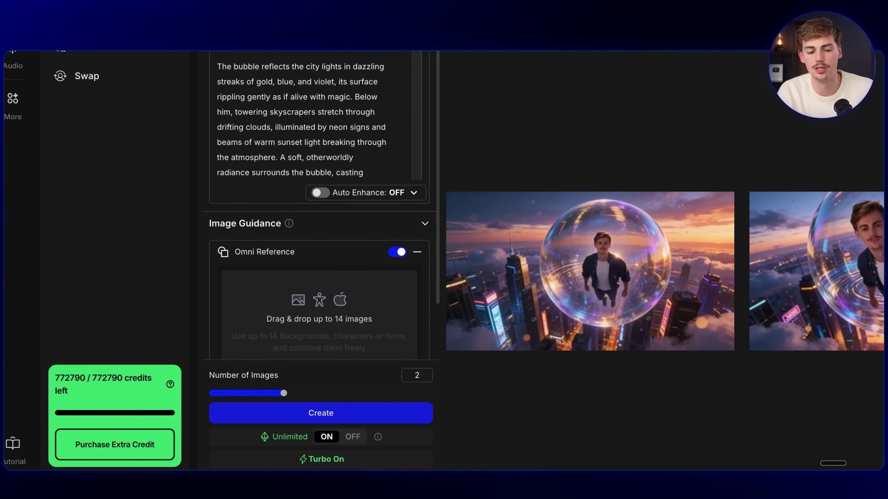
pyautogui.scroll(6, 314, 245)
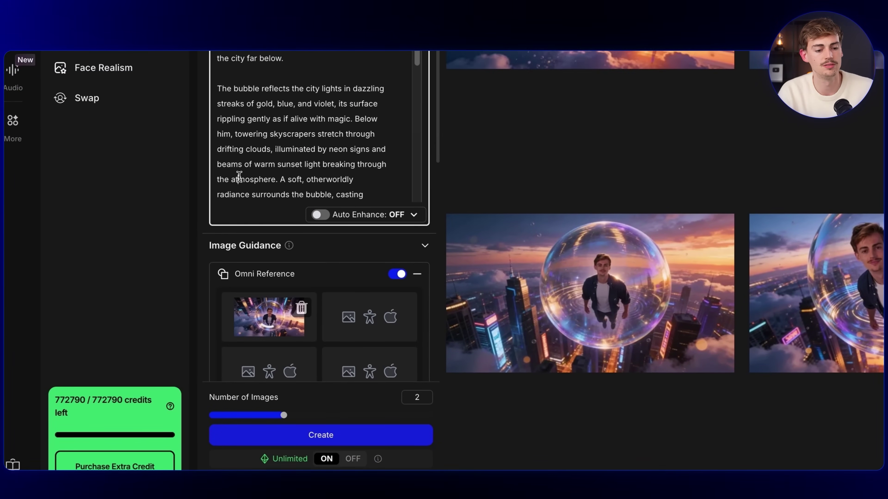
pyautogui.click(323, 365)
pyautogui.hotkey('ctrl', 'a')
pyautogui.press('BackSpace')
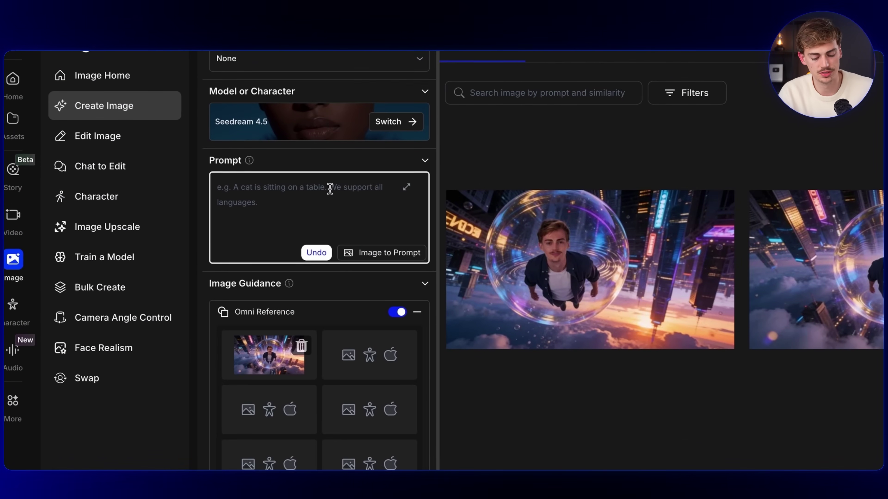
pyautogui.write('He is staring at the camera while still entirely within the bubble, but he is now in outer space')
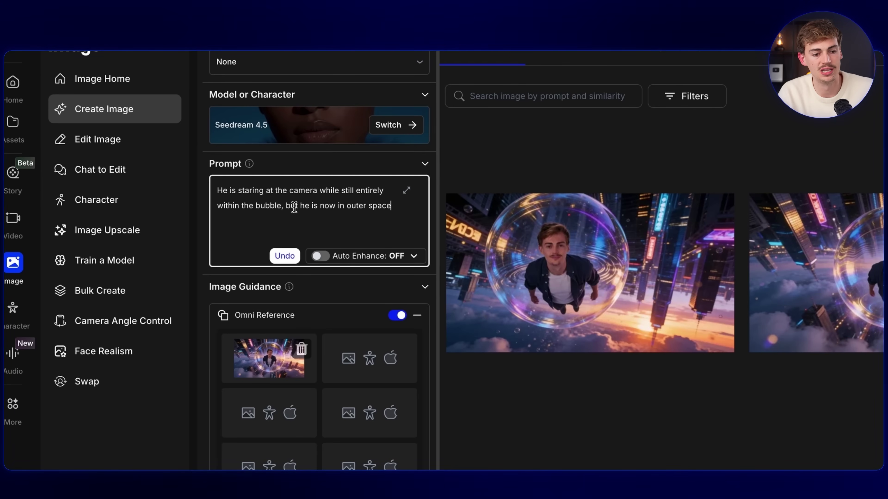
# Generate the outer-space bubble image at Widescreen 16:9, then go to Video Home
pyautogui.scroll(-10, 348, 192)
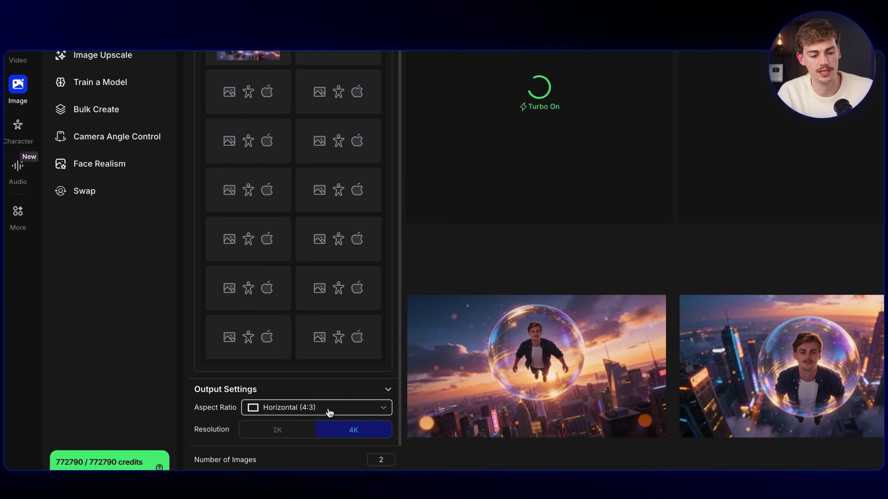
pyautogui.click(319, 346)
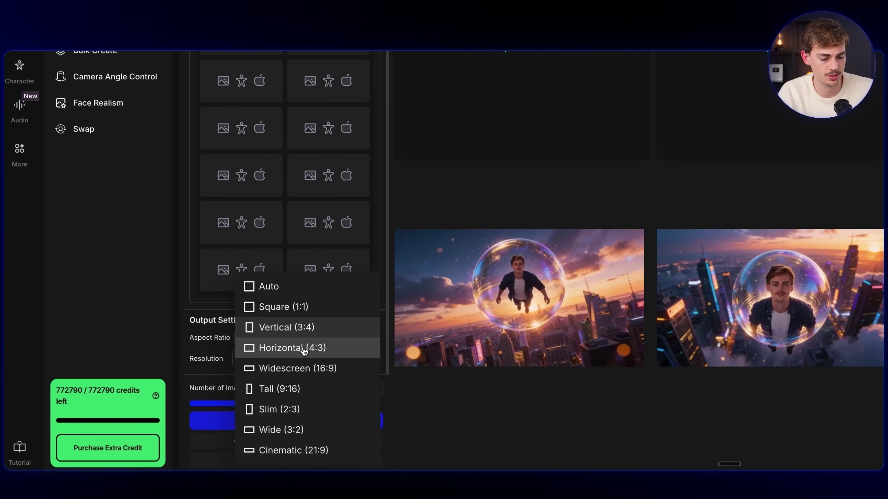
pyautogui.click(288, 369)
pyautogui.click(297, 422)
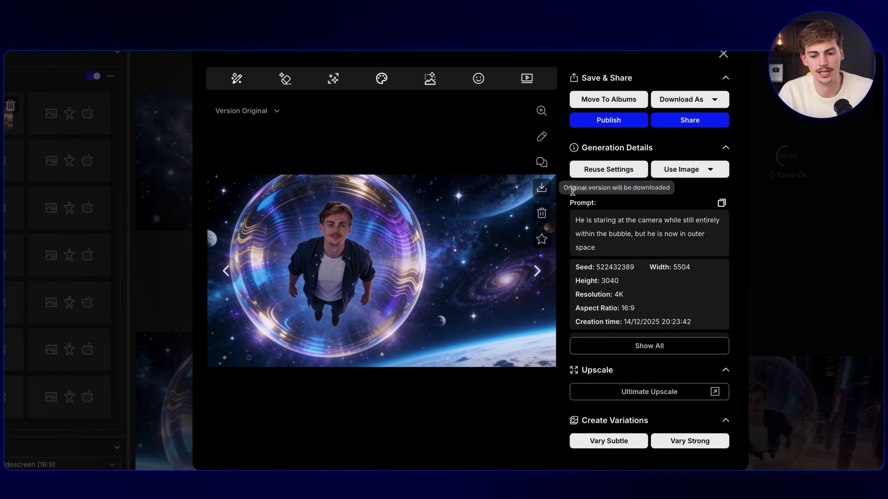
pyautogui.press('Escape')
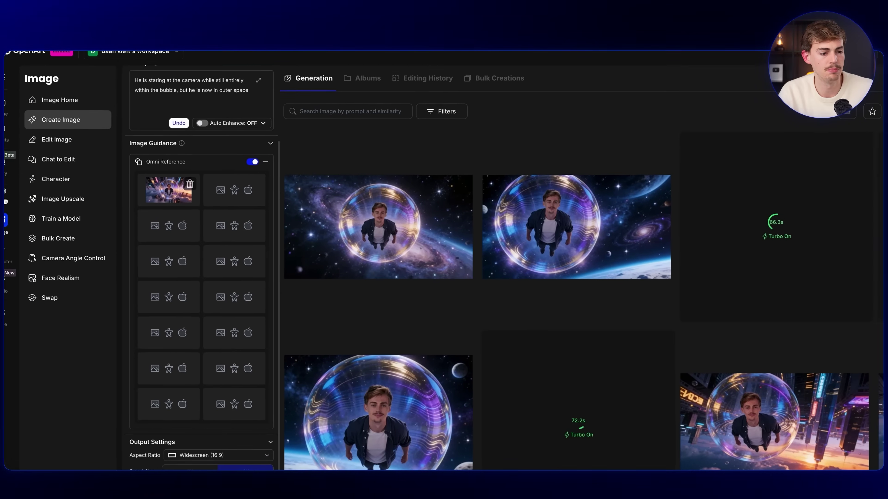
pyautogui.click(5, 197)
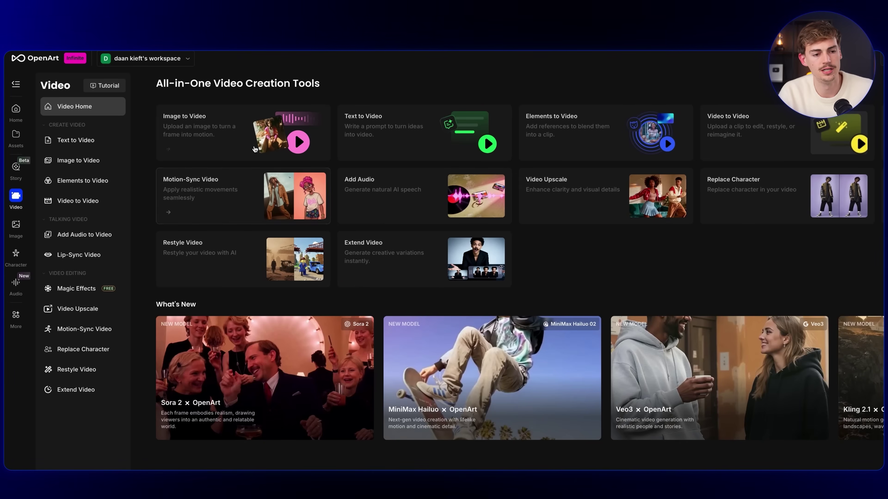
# Start an Image to Video with Veo3, adding the outer-space bubble image as End Frame
pyautogui.click(236, 145)
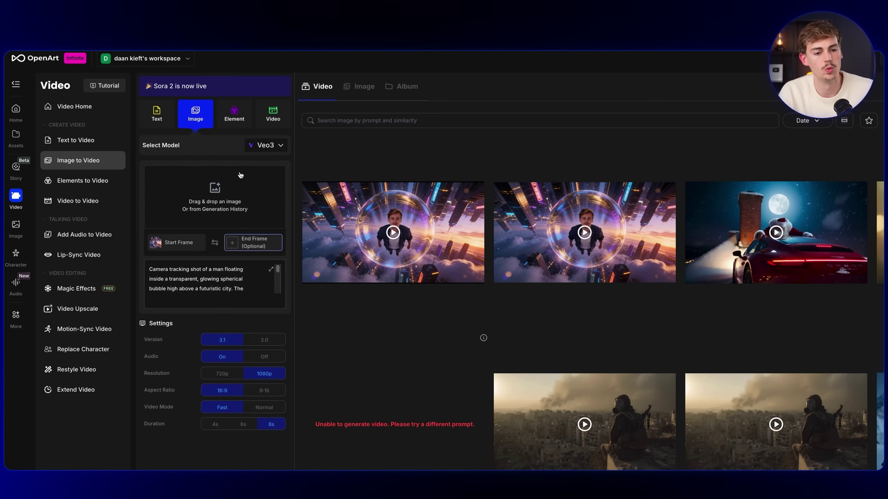
pyautogui.click(261, 144)
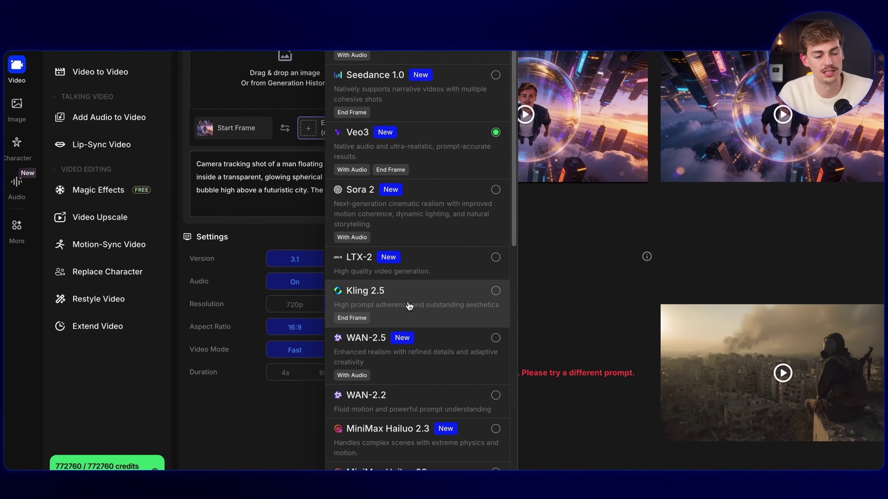
pyautogui.click(406, 303)
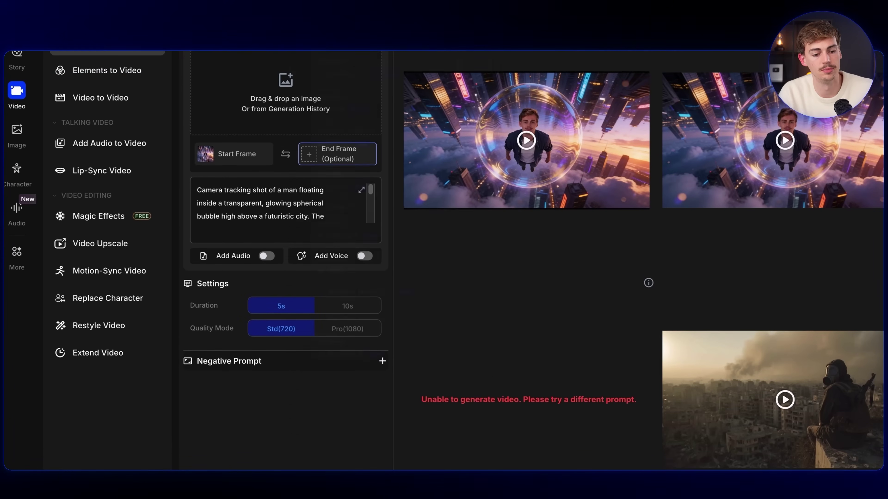
pyautogui.click(354, 0)
pyautogui.click(449, 138)
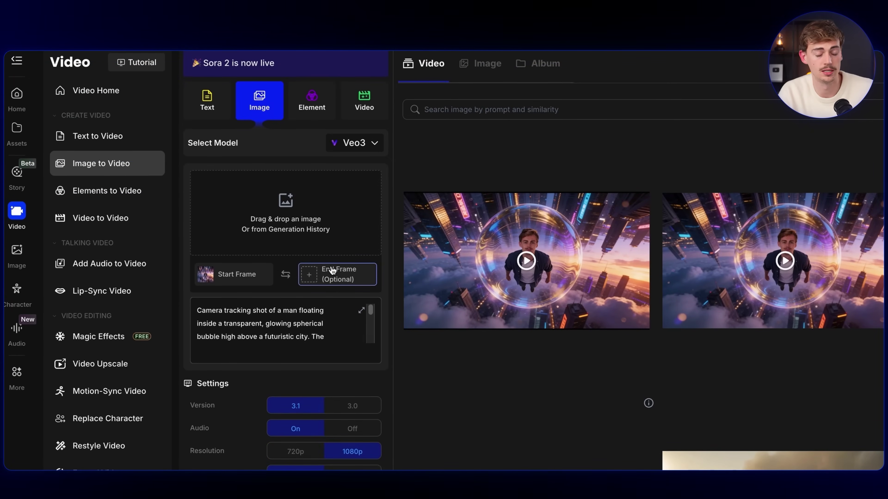
pyautogui.click(294, 324)
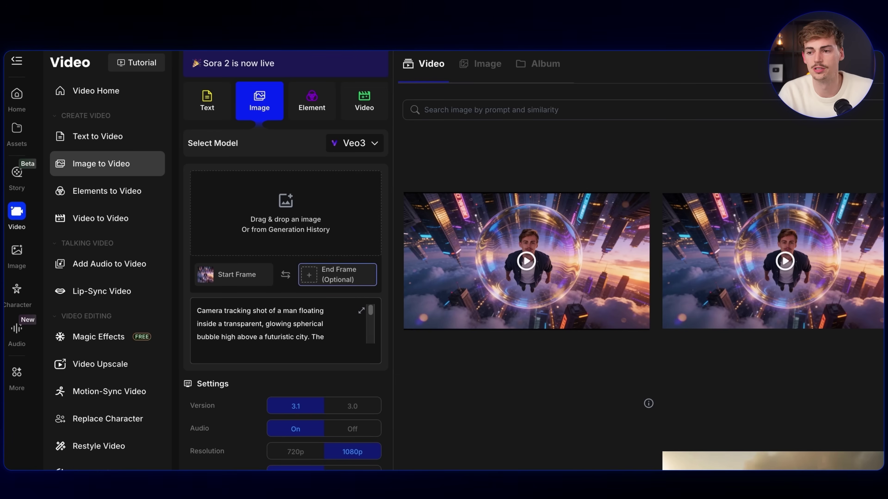
pyautogui.moveTo(264, 202); pyautogui.dragTo(265, 204)
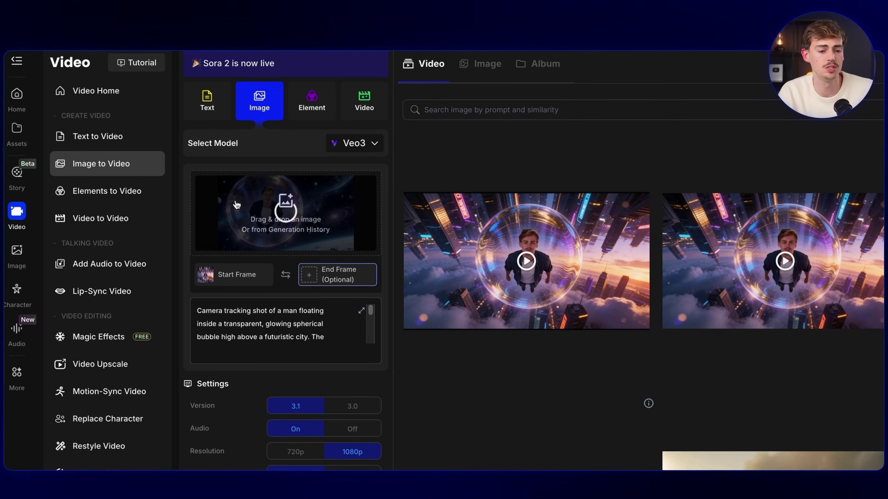
# Replace the old city-bubble prompt with the pasted portal-transition prompt
pyautogui.click(263, 330)
pyautogui.press('BackSpace')
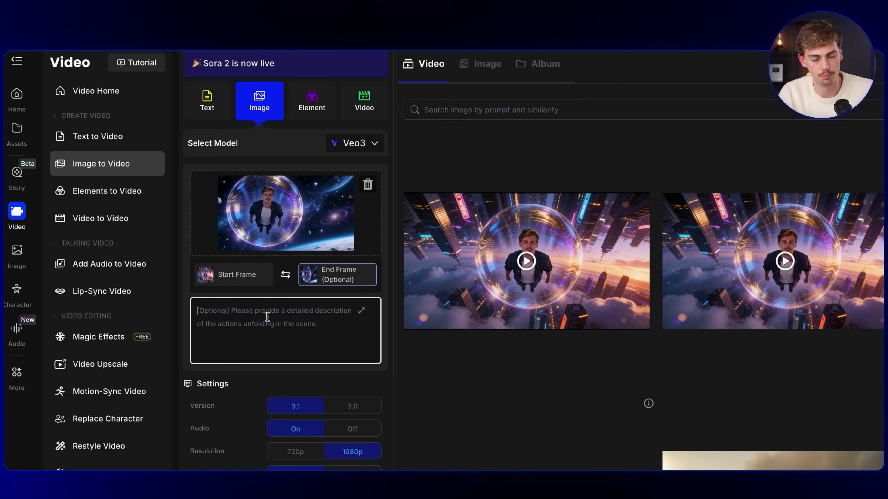
pyautogui.write('A portal opens up behind the man in the bubble, and sucks him into it, transporting him to outer space.')
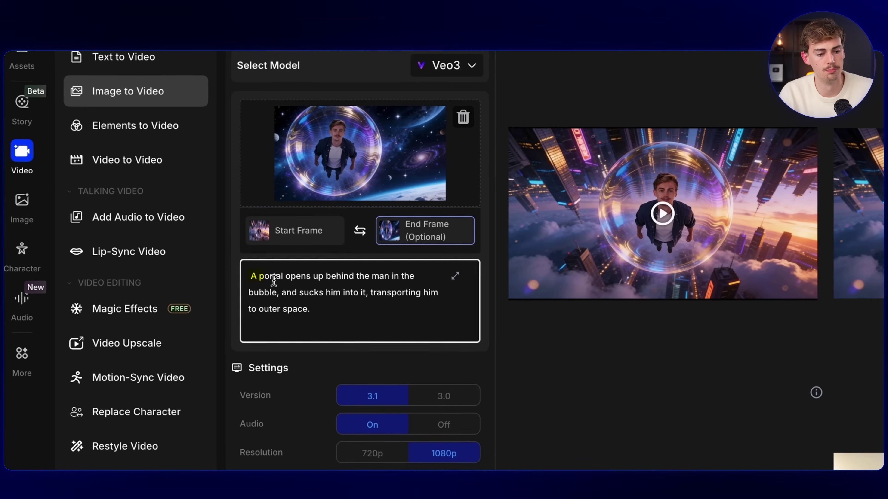
pyautogui.moveTo(273, 280); pyautogui.dragTo(345, 276)
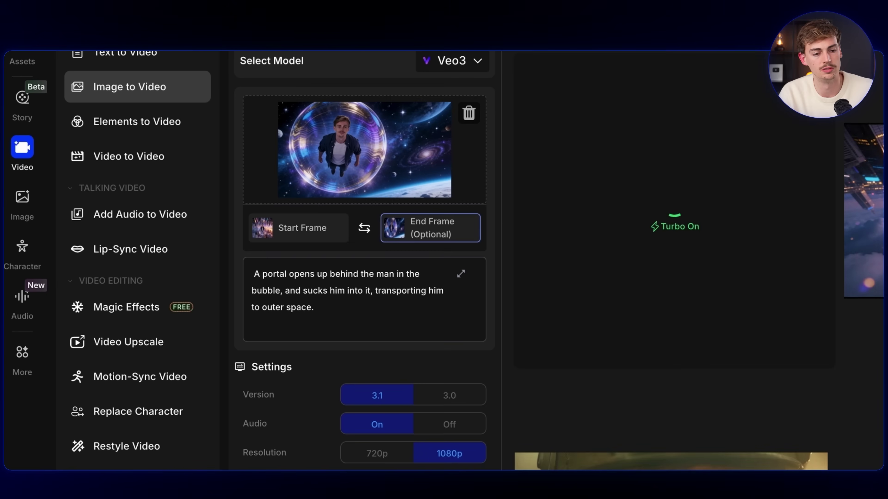
# Switch the video model from Kling 2.5 to WAN-2.5 at 1080p resolution
pyautogui.click(454, 60)
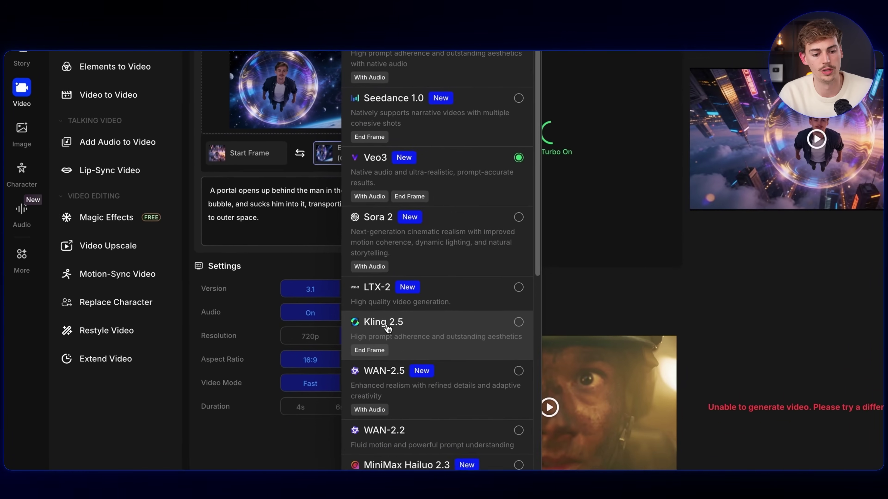
pyautogui.click(384, 296)
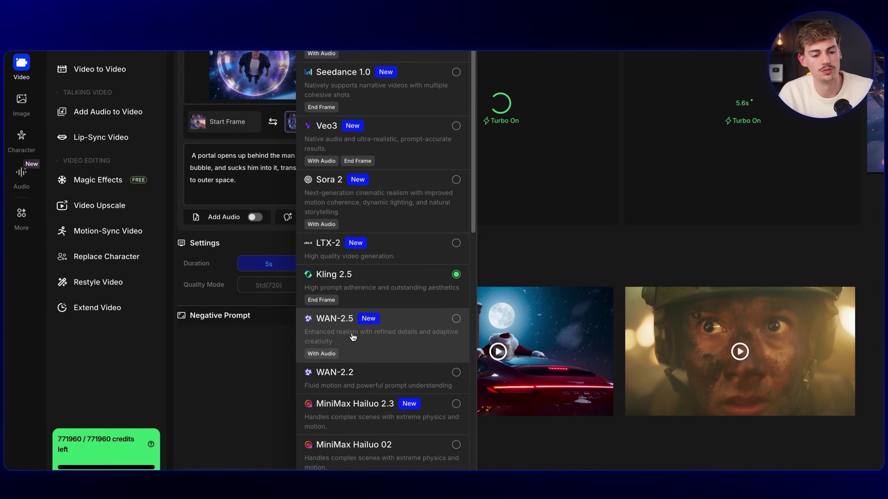
pyautogui.click(352, 337)
pyautogui.click(339, 208)
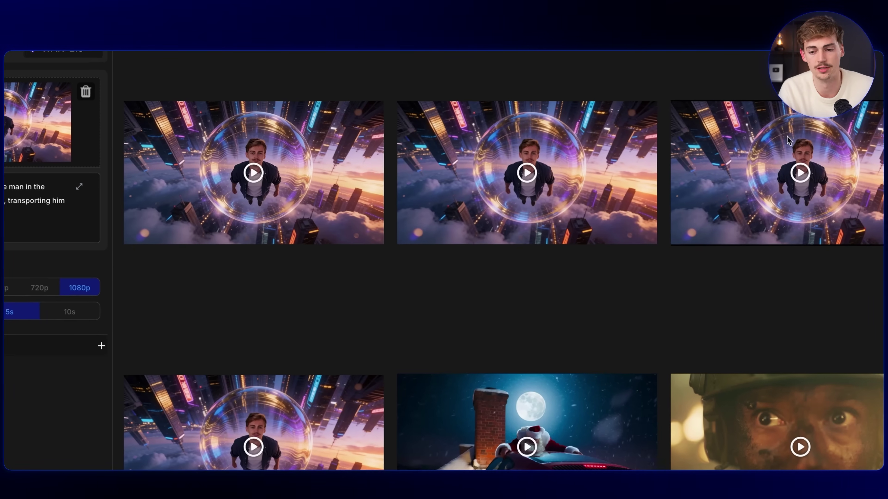
# Regenerate the third portal video, reusing its prompt and settings
pyautogui.click(761, 143)
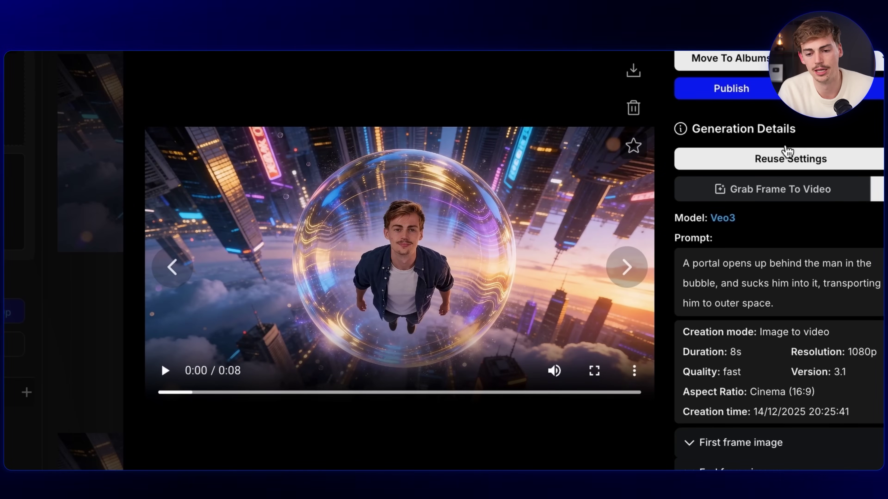
pyautogui.click(791, 160)
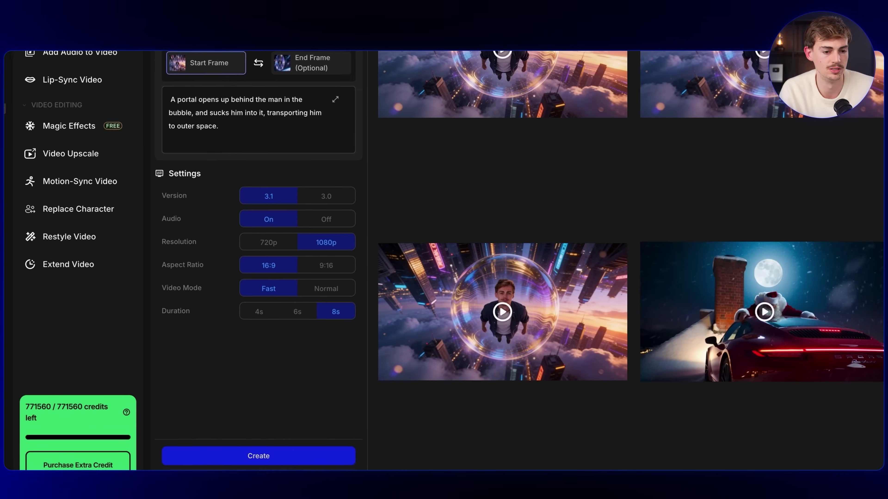
pyautogui.click(266, 449)
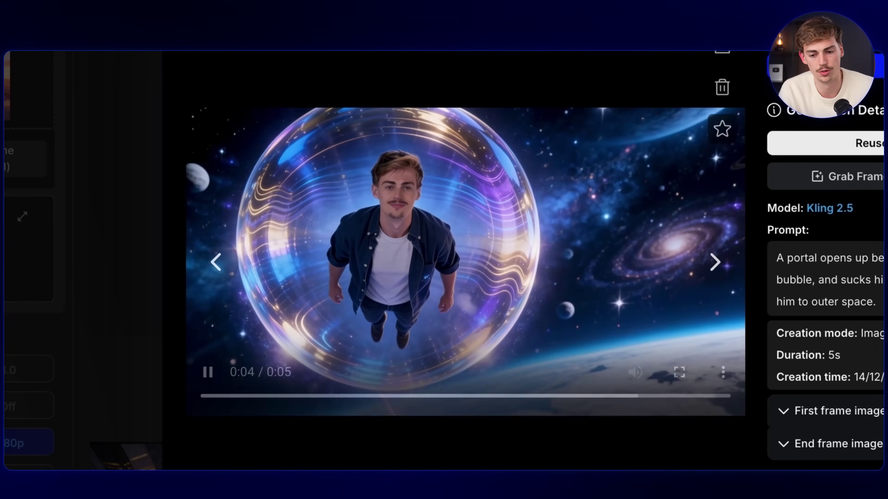
# Review the WAN-2.5 bubble-city video, scrubbing to its final rock-hole frame
pyautogui.click(578, 94)
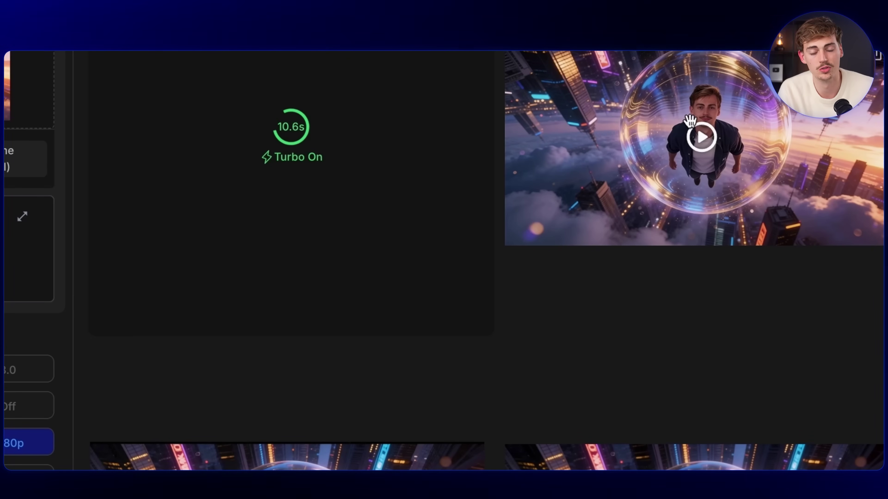
pyautogui.click(690, 121)
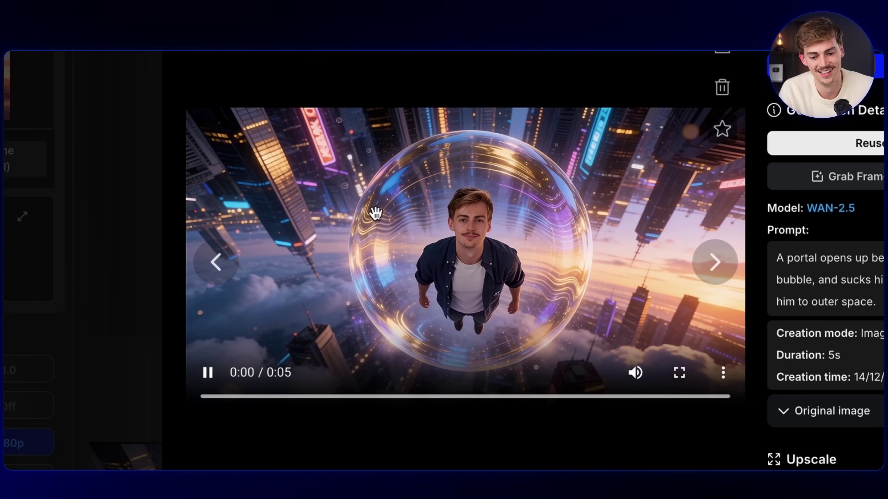
pyautogui.click(622, 408)
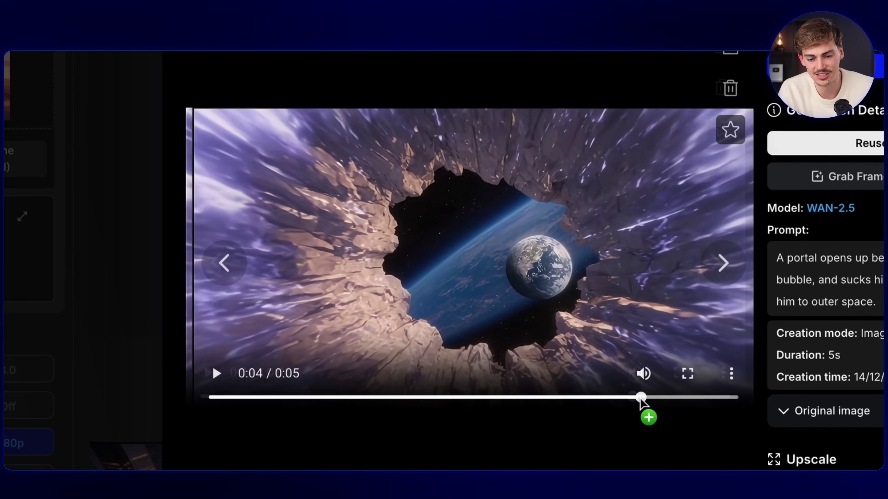
pyautogui.moveTo(633, 397); pyautogui.dragTo(653, 398)
pyautogui.click(716, 396)
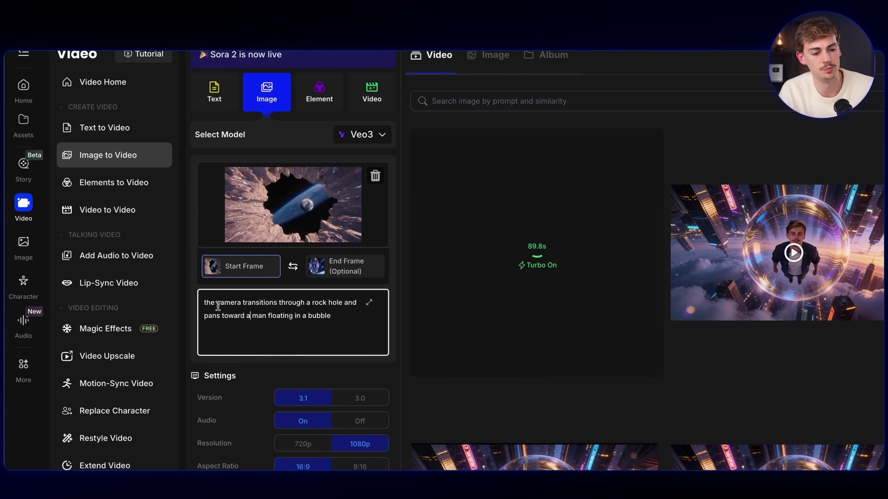
# Check the rock-hole camera-pan prompt and keep Veo3 as the video model
pyautogui.moveTo(205, 304); pyautogui.dragTo(293, 306)
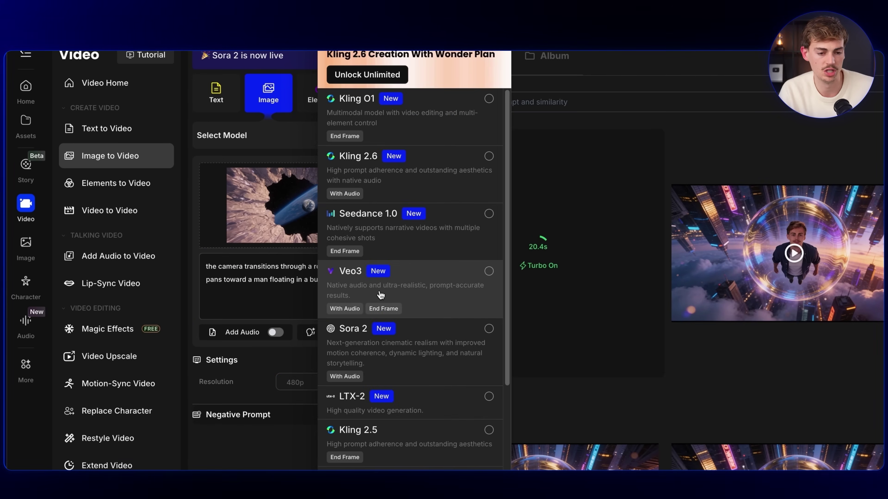
pyautogui.click(380, 293)
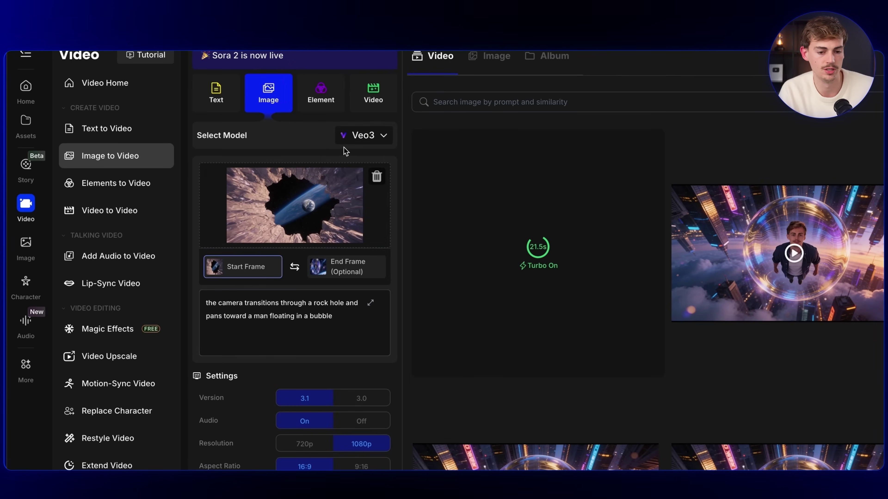
pyautogui.click(364, 138)
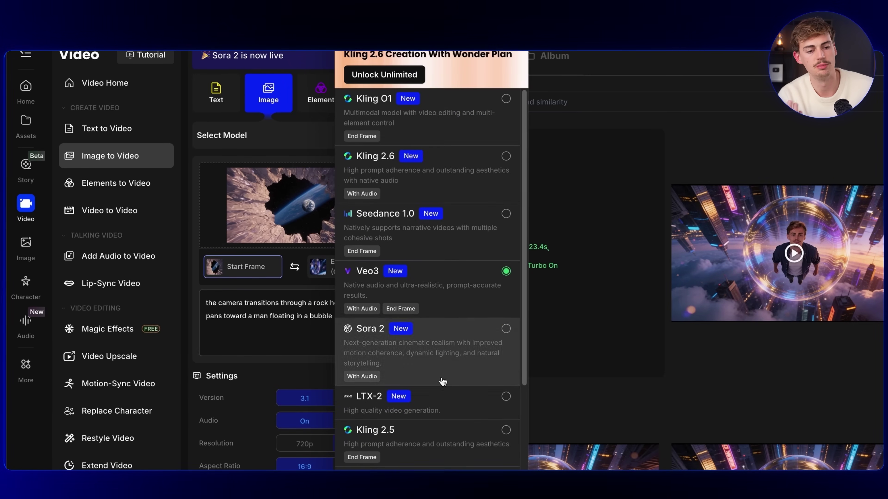
pyautogui.scroll(-5, 473, 233)
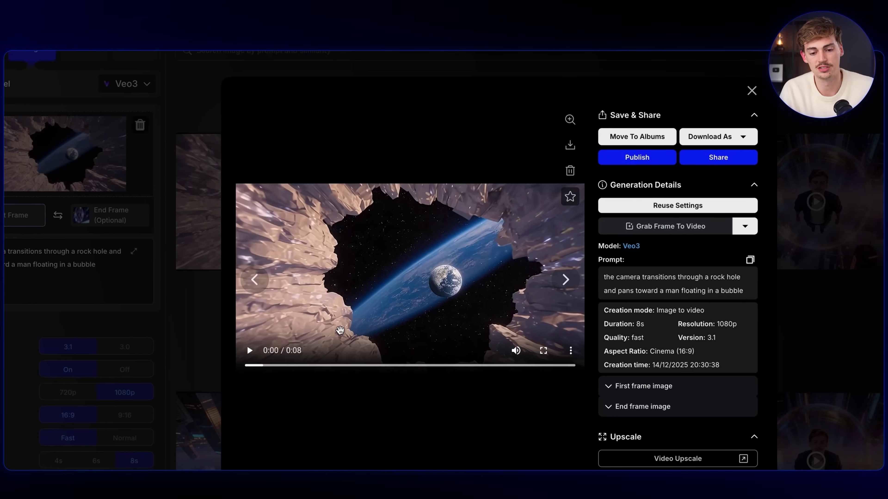
# Play the Veo3 rock-hole transition clip in the viewer
pyautogui.click(403, 288)
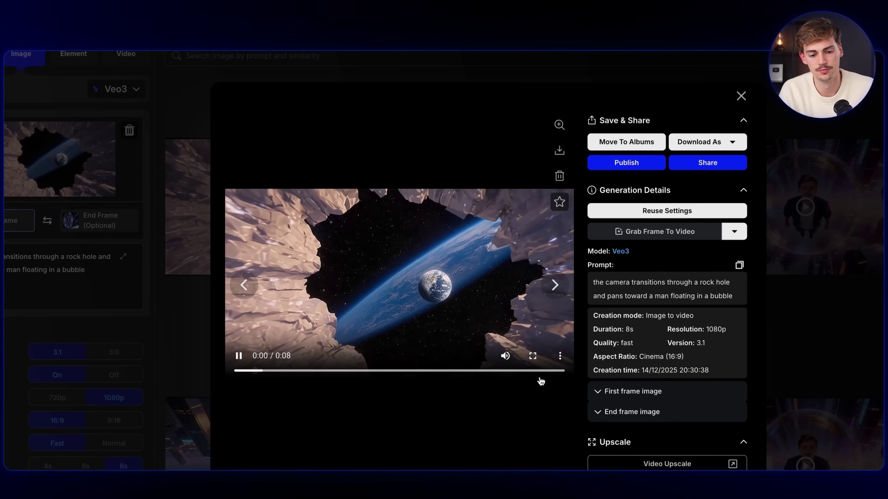